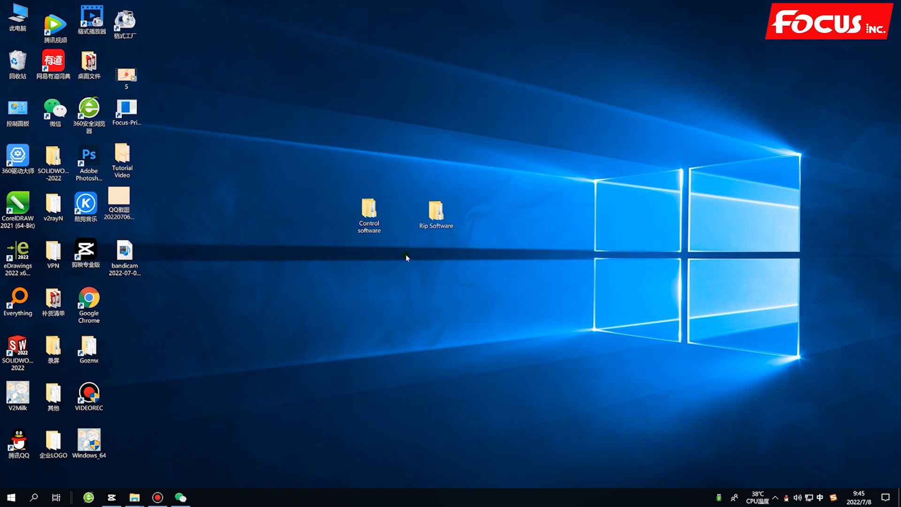
double_click(375, 219)
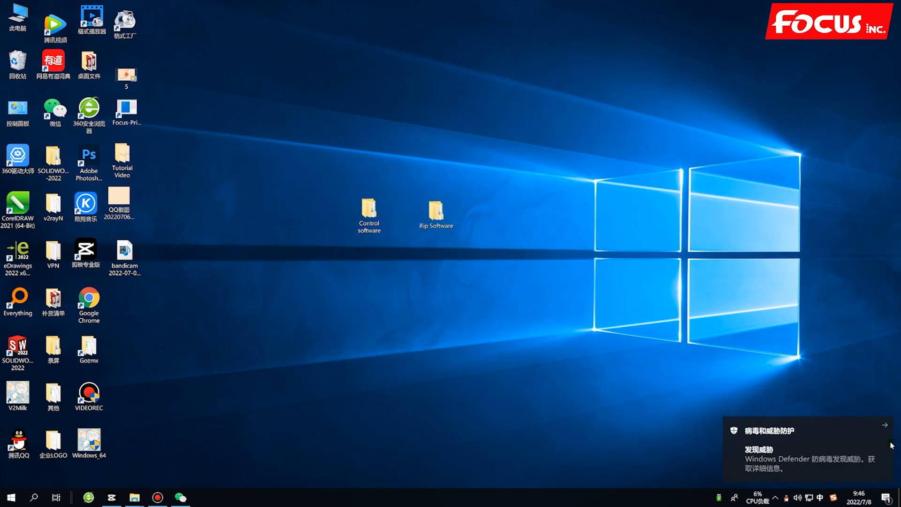
left_click(885, 427)
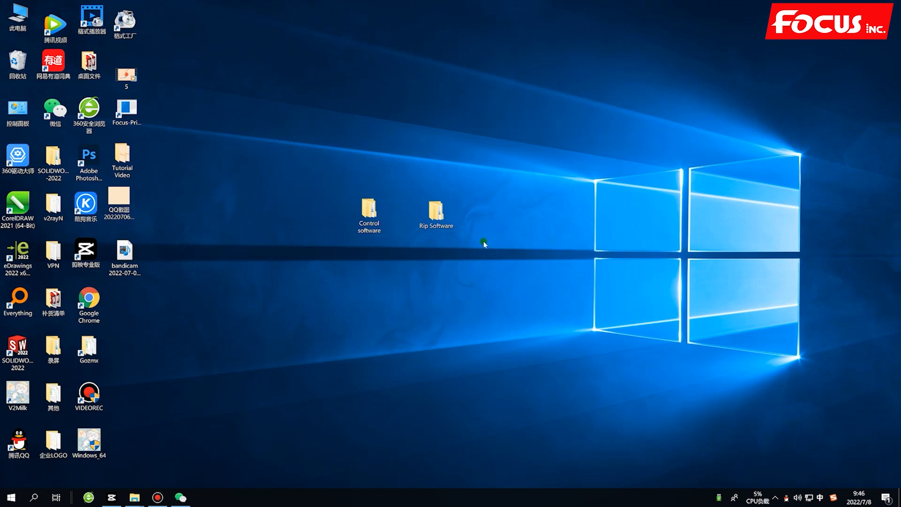
left_click(364, 220)
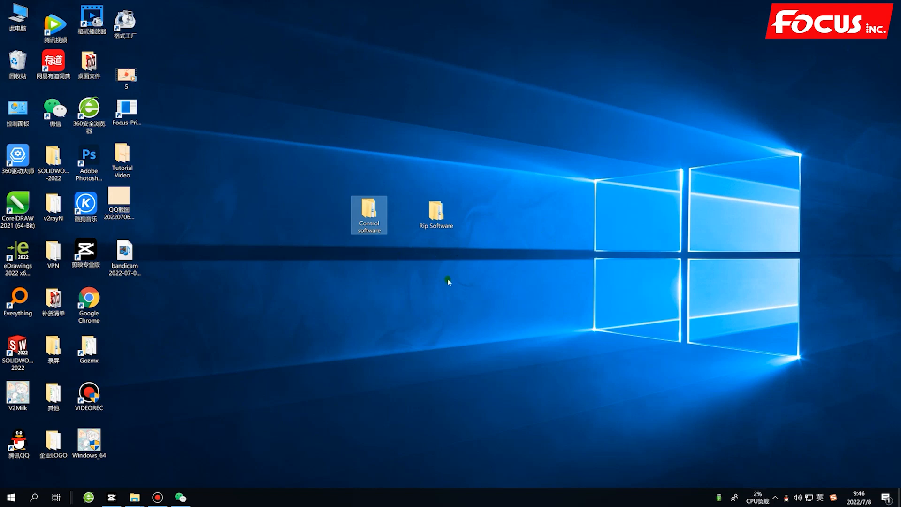
left_click(775, 498)
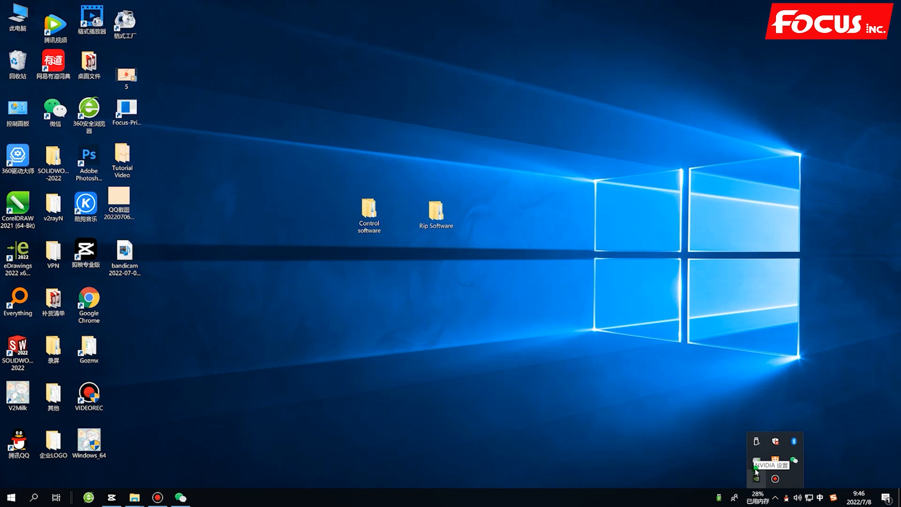
left_click(671, 406)
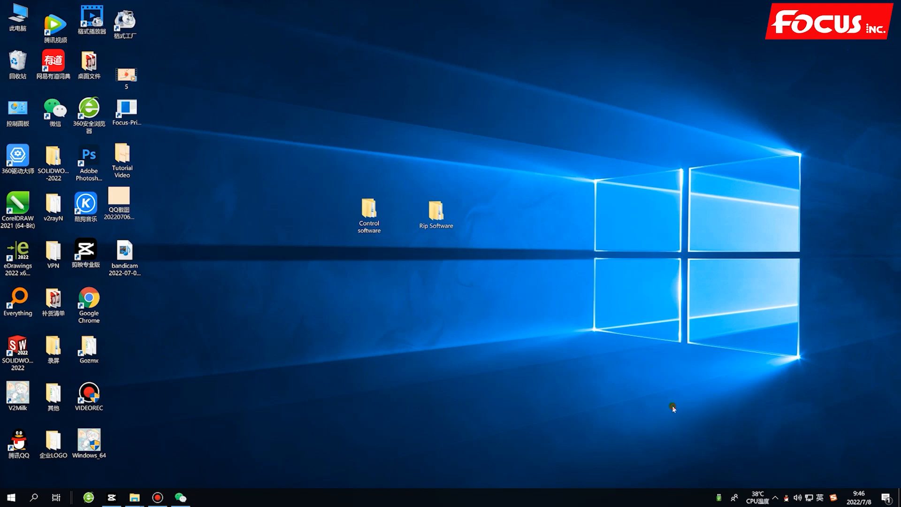
double_click(376, 208)
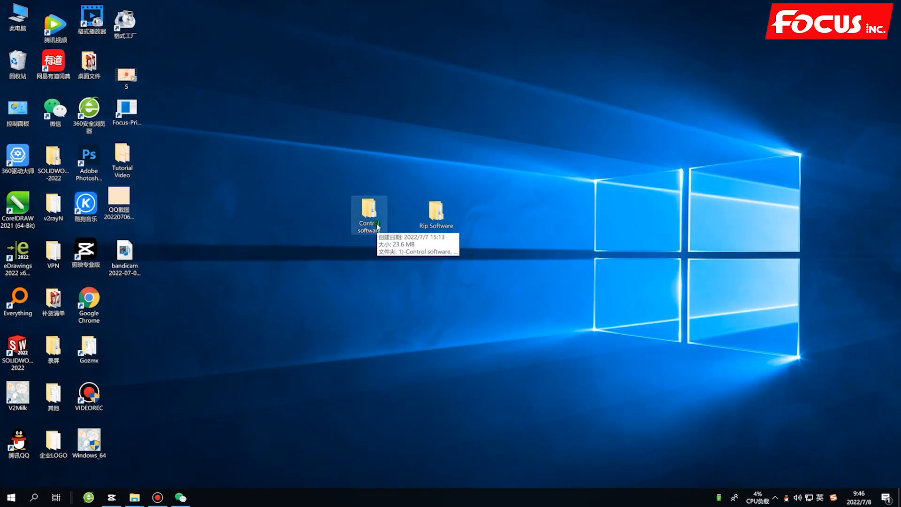
Minimize the QQ group chat window and exit QQ running in the background
key("ctrl+alt+z")
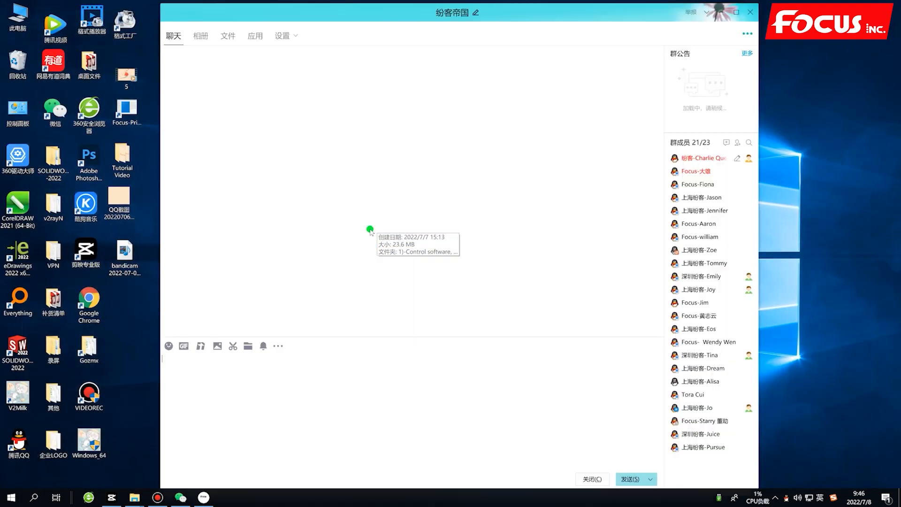
left_click(723, 7)
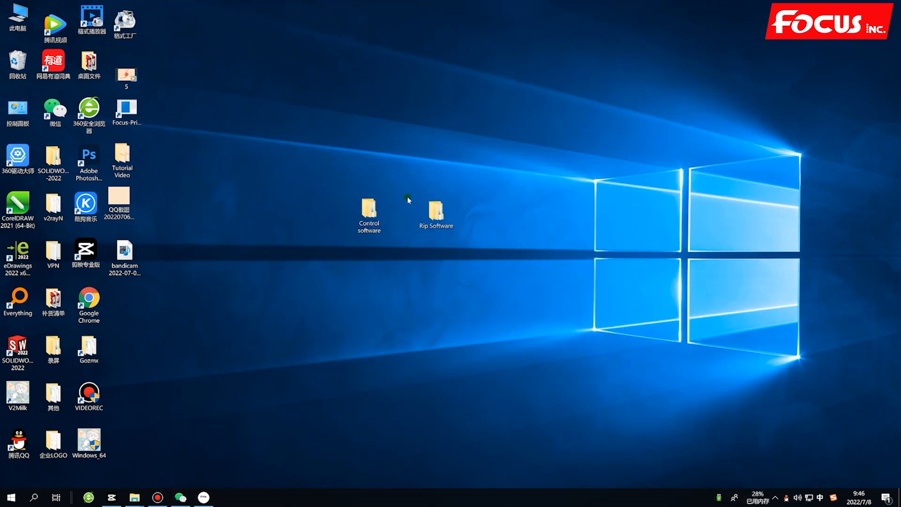
right_click(374, 215)
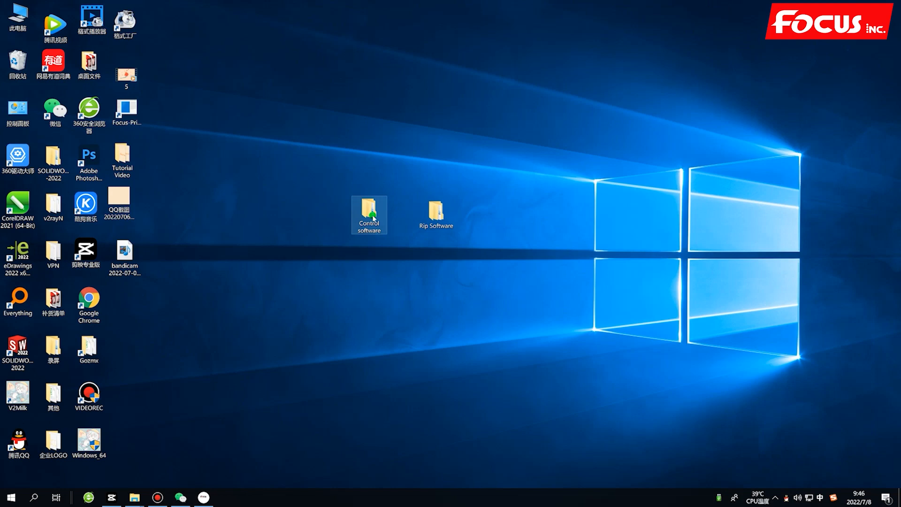
left_click(404, 227)
left_click(381, 219)
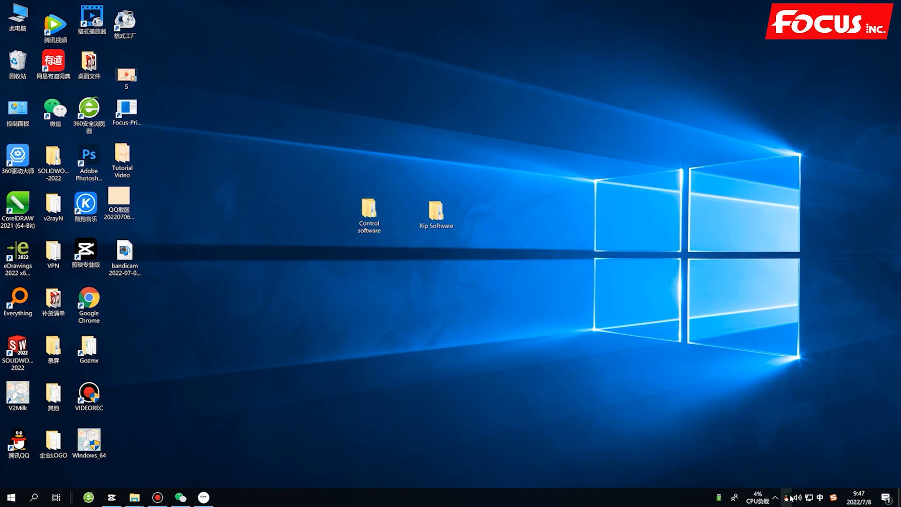
right_click(789, 498)
left_click(809, 483)
Launch the Focus-Print-V5.7.9.0.50FlctCy_20210928(1) installer application from the 1)-Control software subfolder of the desktop's Control software folder
double_click(367, 209)
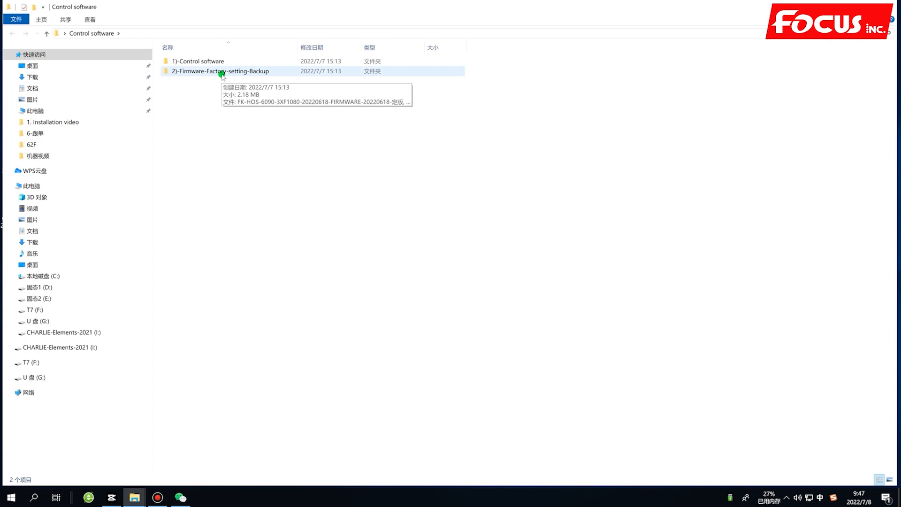
left_click(206, 61)
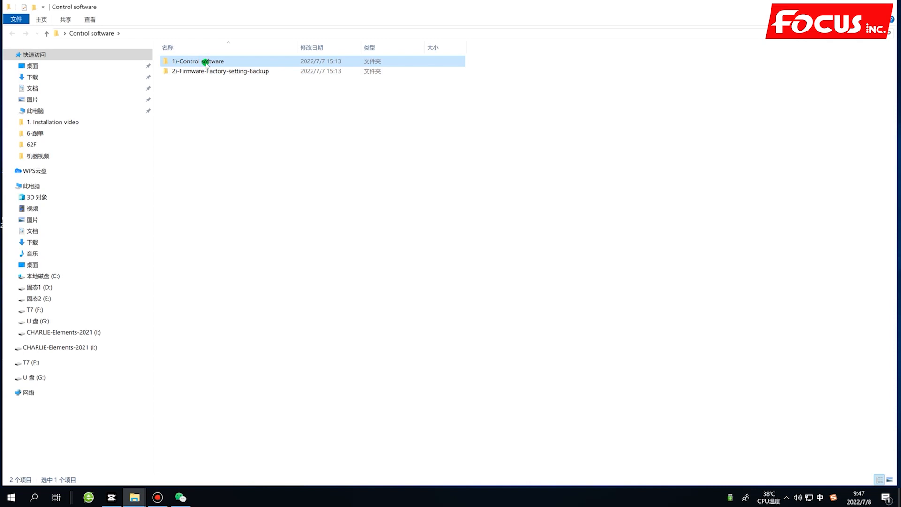
double_click(206, 61)
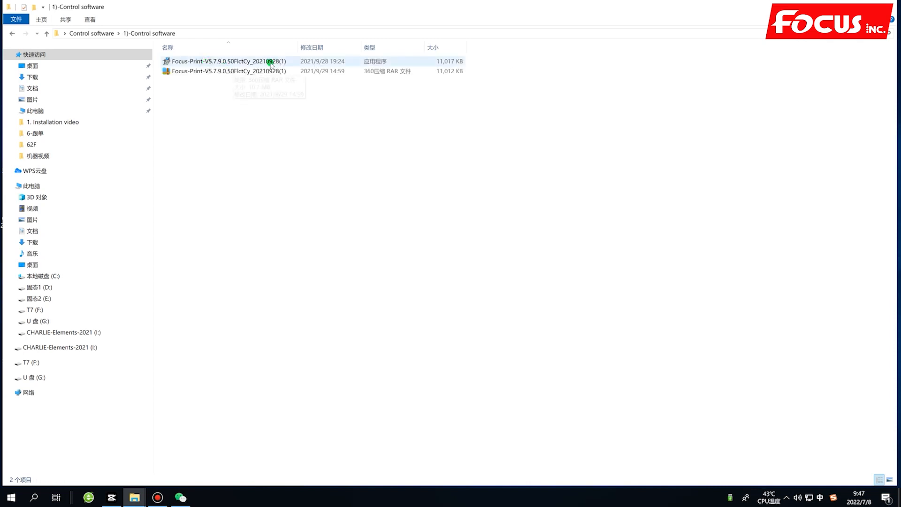
left_click(252, 61)
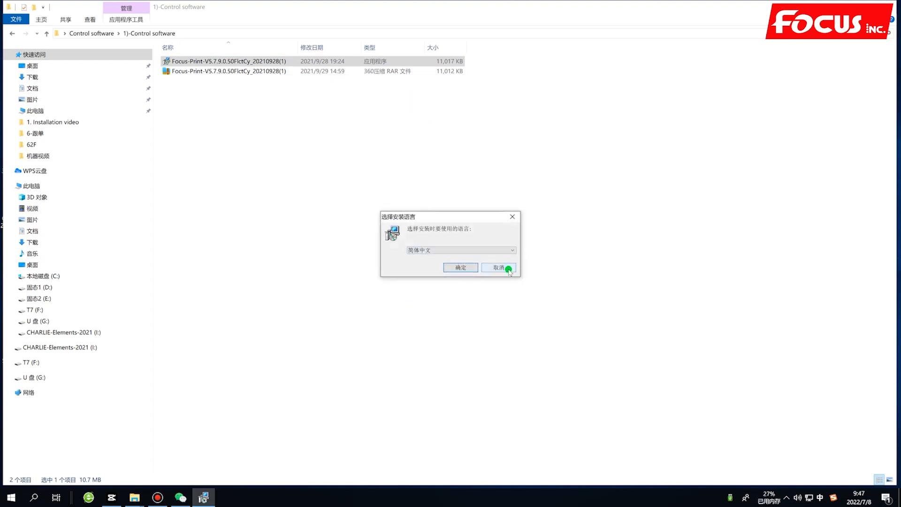
Choose English as the setup language and confirm it
left_click(451, 250)
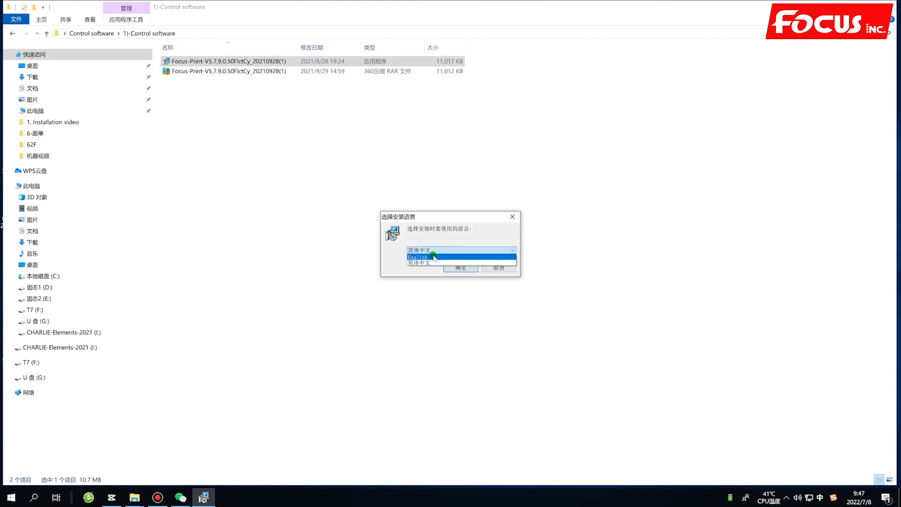
left_click(433, 257)
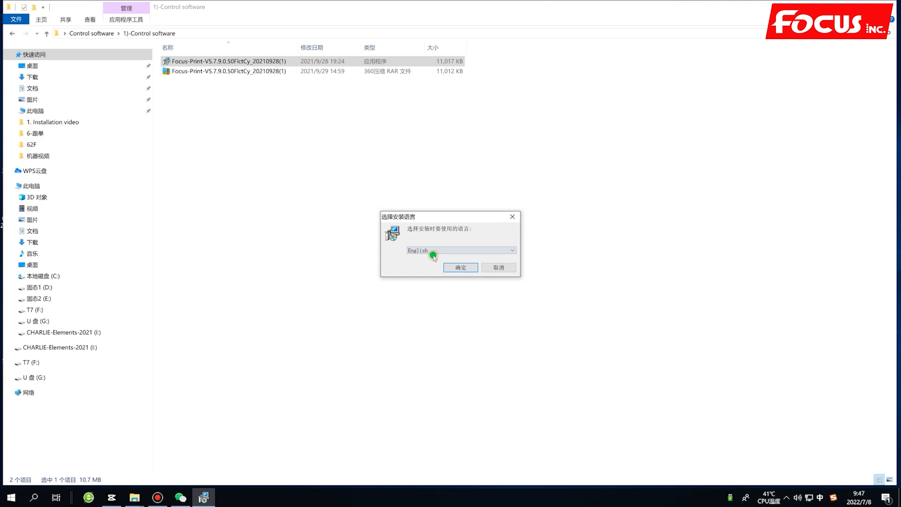
left_click(460, 267)
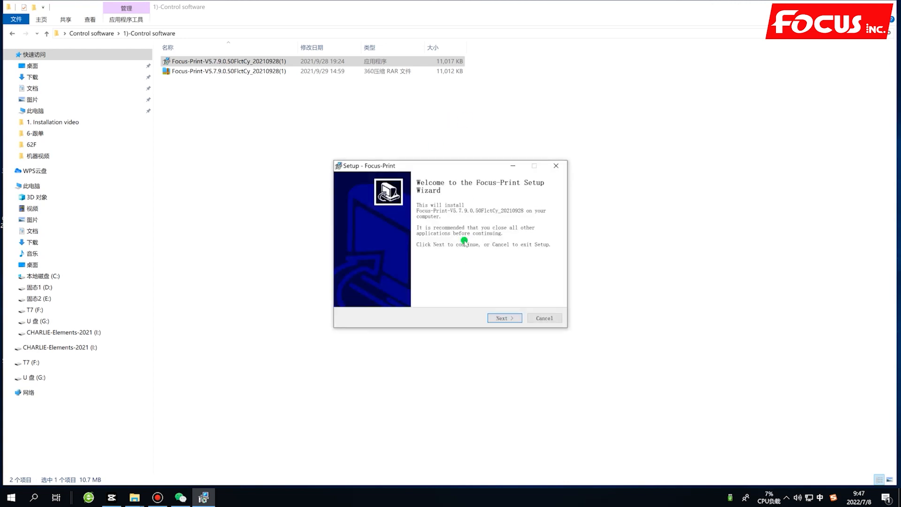
Install Focus-Print with the default settings, finish the setup wizard and minimize the folder window
left_click(505, 318)
left_click(506, 318)
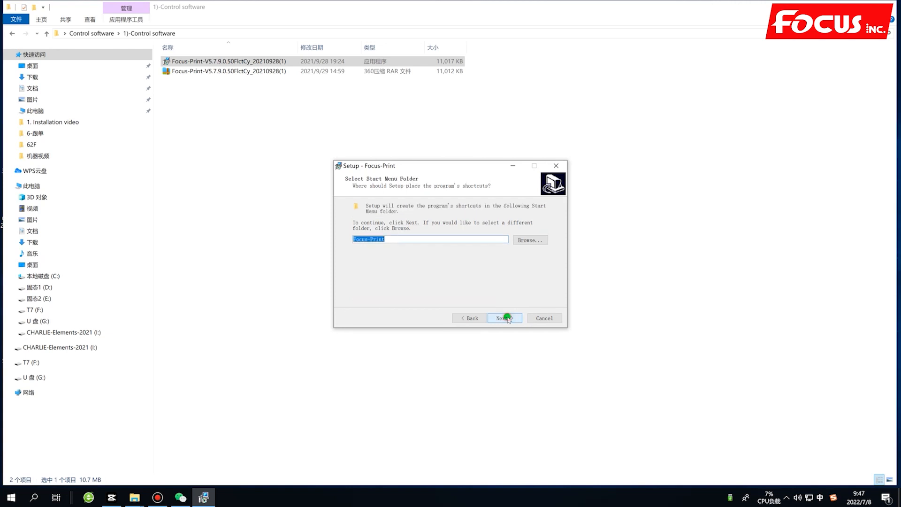
left_click(506, 317)
left_click(506, 318)
left_click(507, 318)
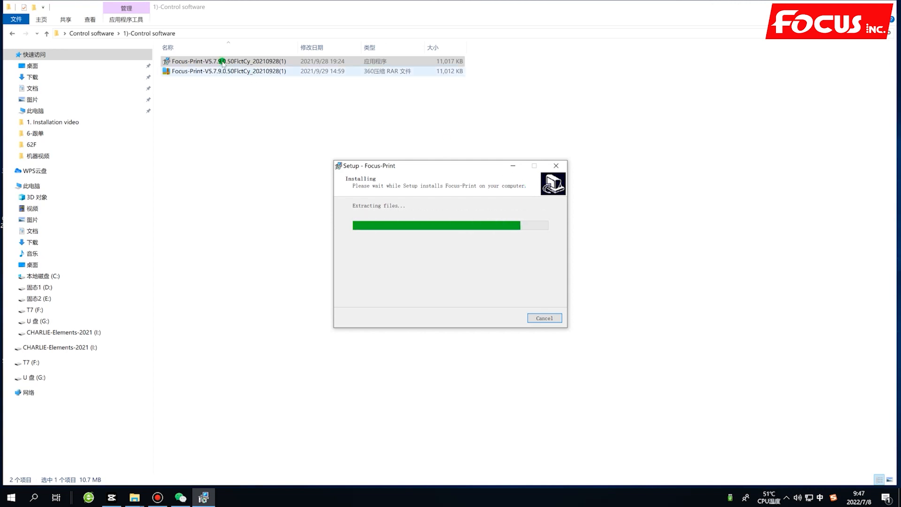
left_click(201, 62)
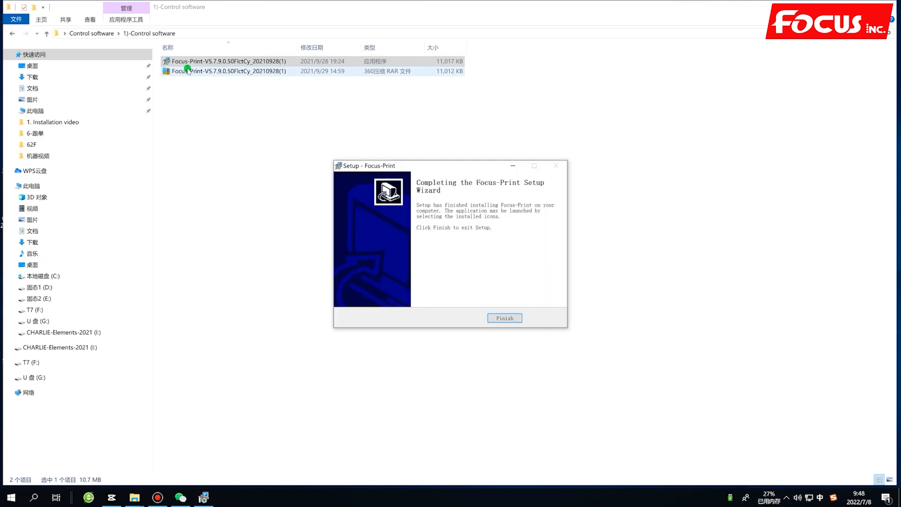
left_click(506, 317)
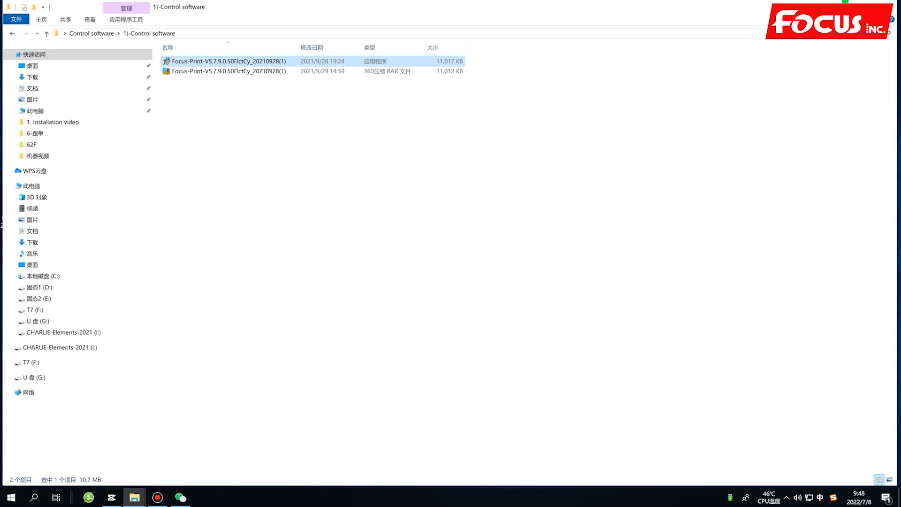
left_click(843, 3)
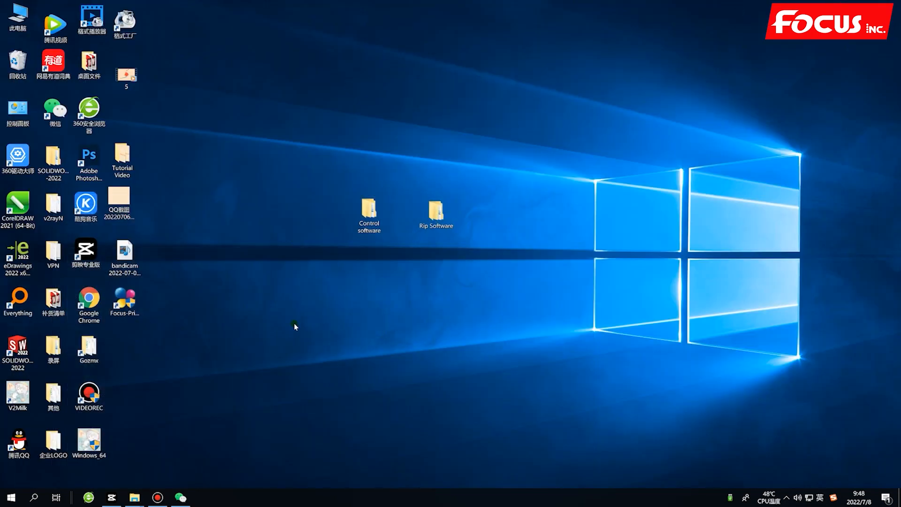
Move the Focus-Print shortcut to the open area of the desktop below the two software folders and launch it
left_click_drag(126, 304, 439, 305)
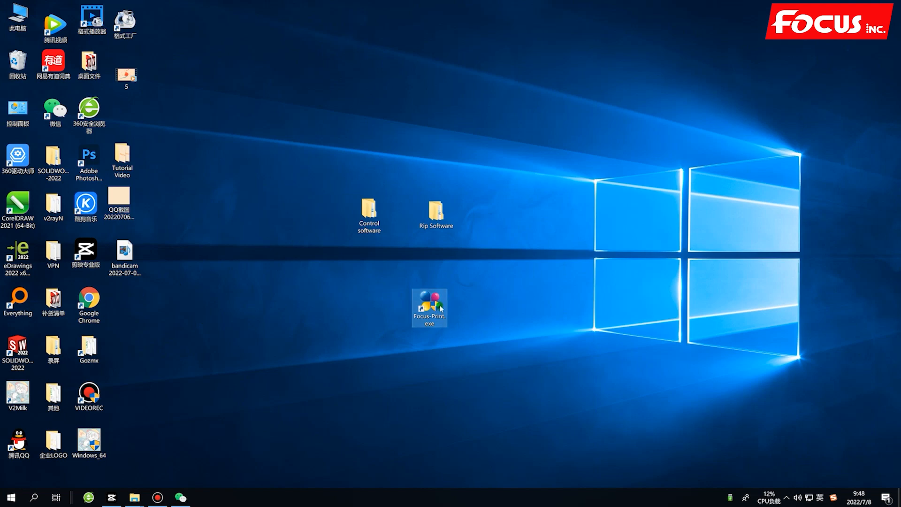
double_click(440, 305)
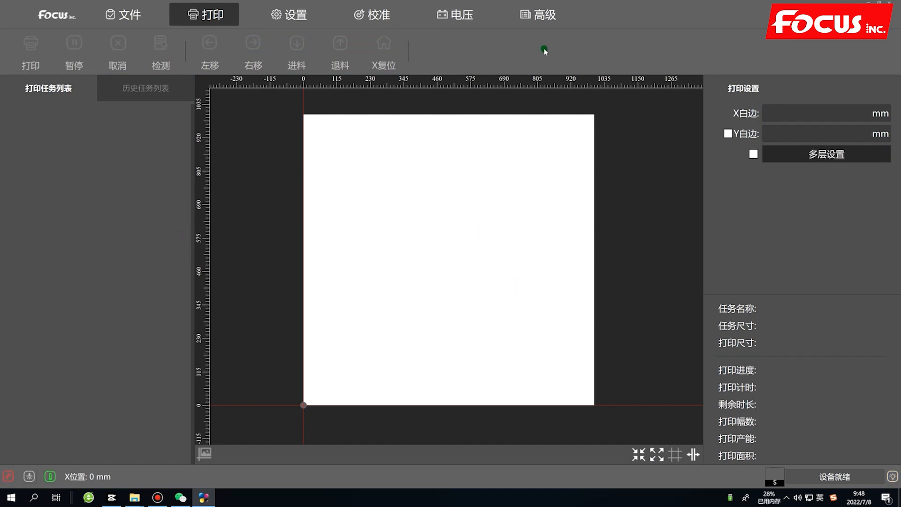
Look through the advanced pages (factory settings, version information, RIP-while-printing, advanced settings) and the settings, calibration and voltage pages
left_click(526, 16)
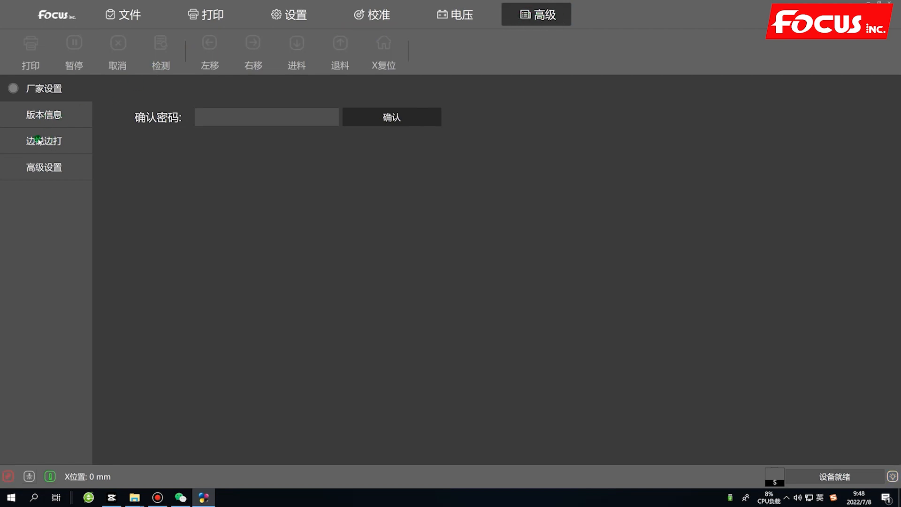
left_click(43, 165)
left_click(42, 142)
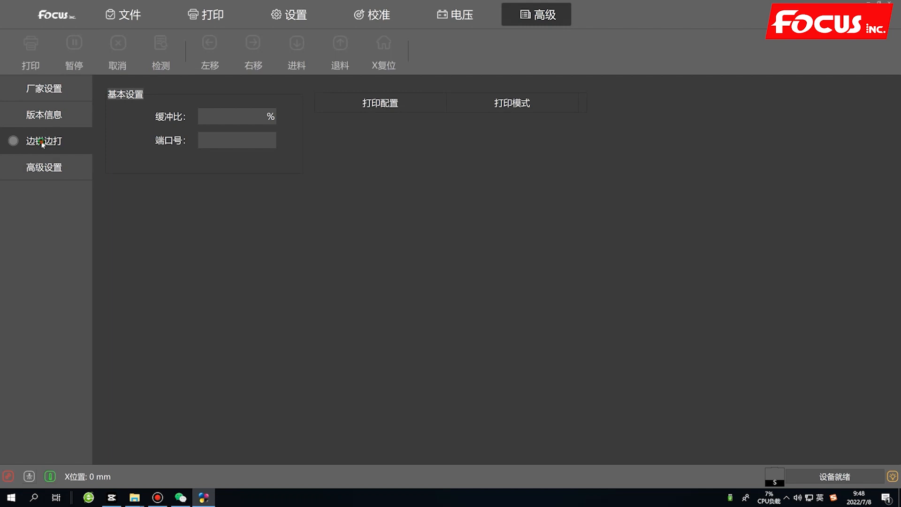
left_click(40, 115)
left_click(43, 90)
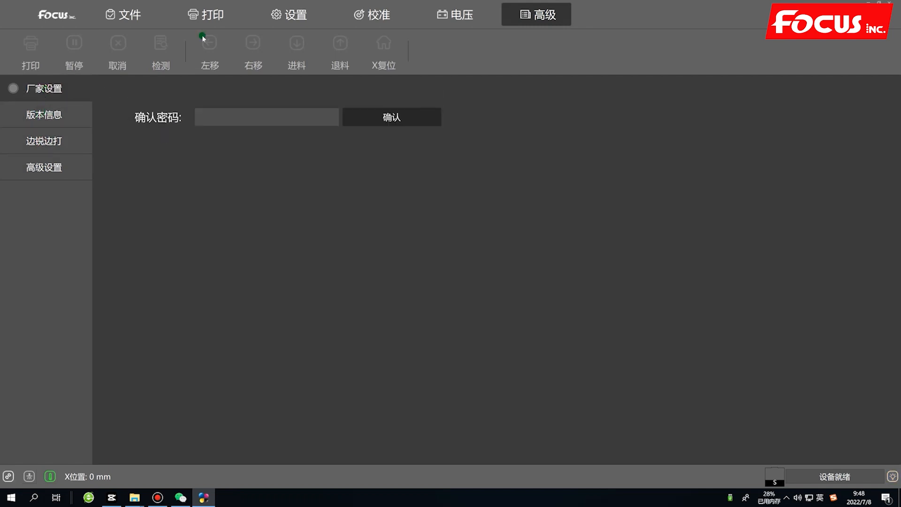
left_click(295, 15)
left_click(396, 13)
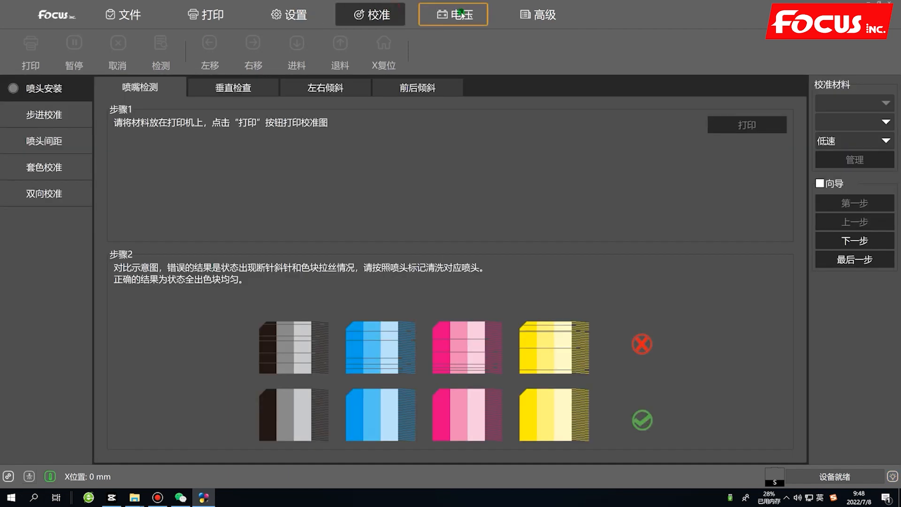
left_click(459, 14)
left_click(539, 14)
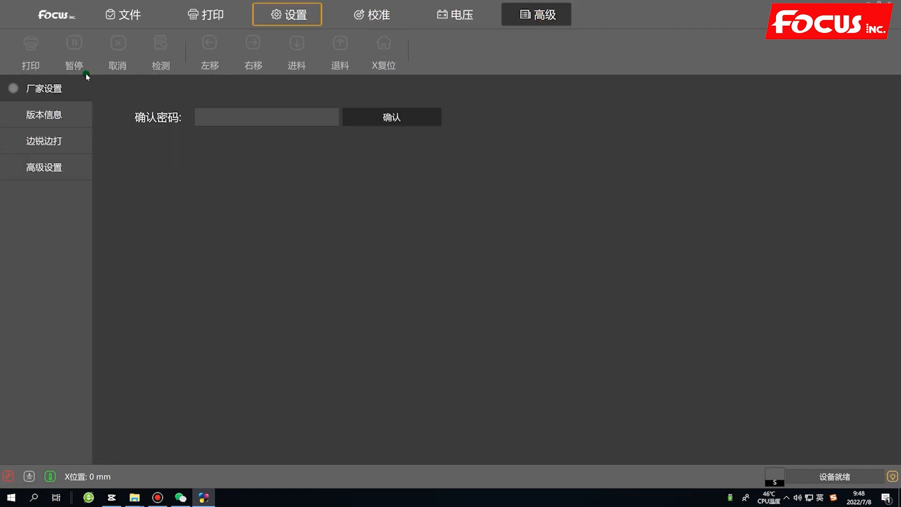
left_click(41, 117)
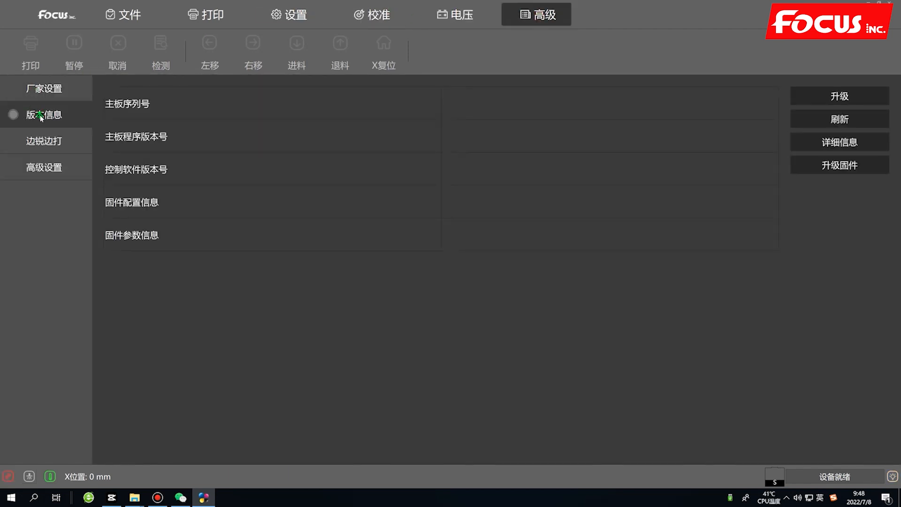
left_click(40, 141)
left_click(41, 168)
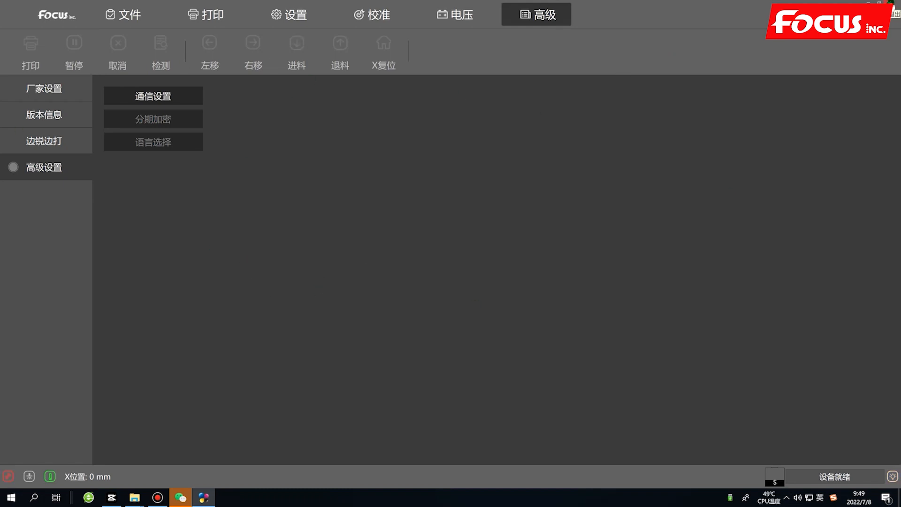
Exit Focus-Print and move its shortcut and the Control software folder beside the other desktop icons
left_click(893, 6)
left_click_drag(434, 310, 283, 309)
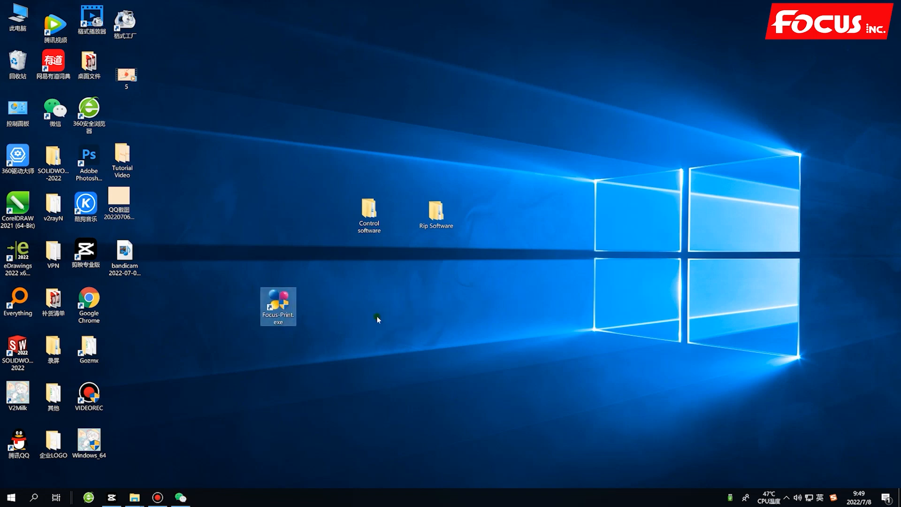
left_click(391, 310)
left_click_drag(279, 309, 196, 325)
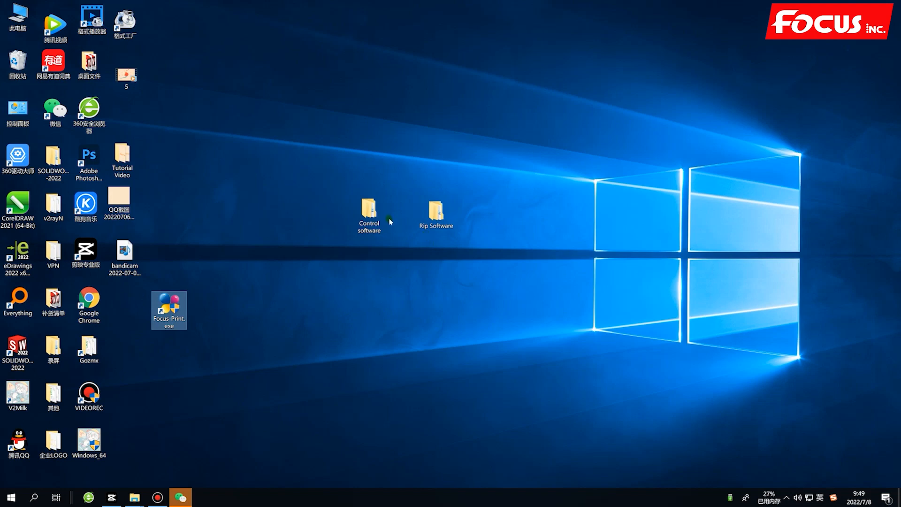
left_click_drag(389, 221, 222, 186)
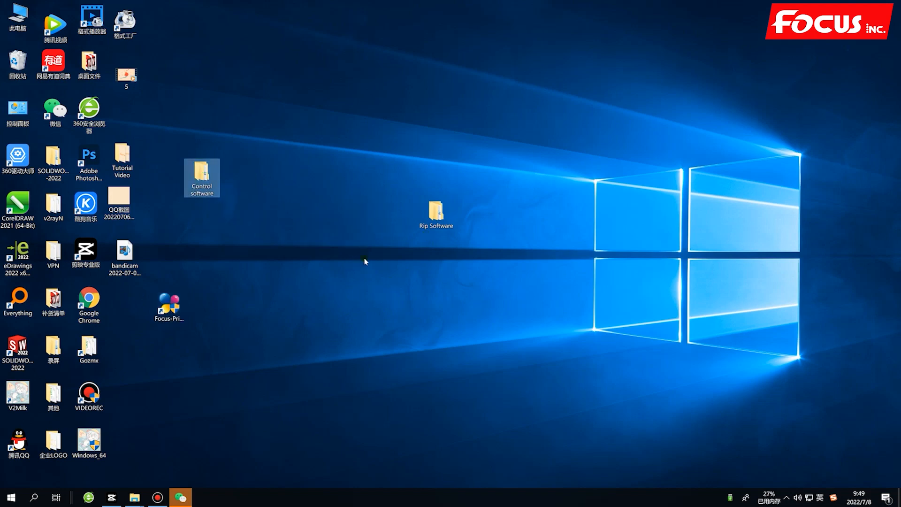
Open the Rip Software folder, look inside the FocusRIP_Hos_V5.11 EPS-F1080-UV archive and close the archive window
double_click(437, 213)
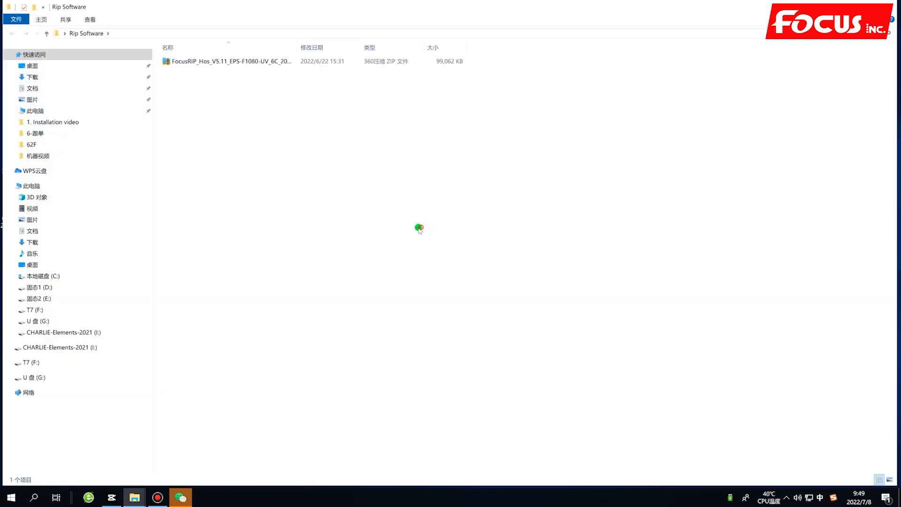
double_click(263, 60)
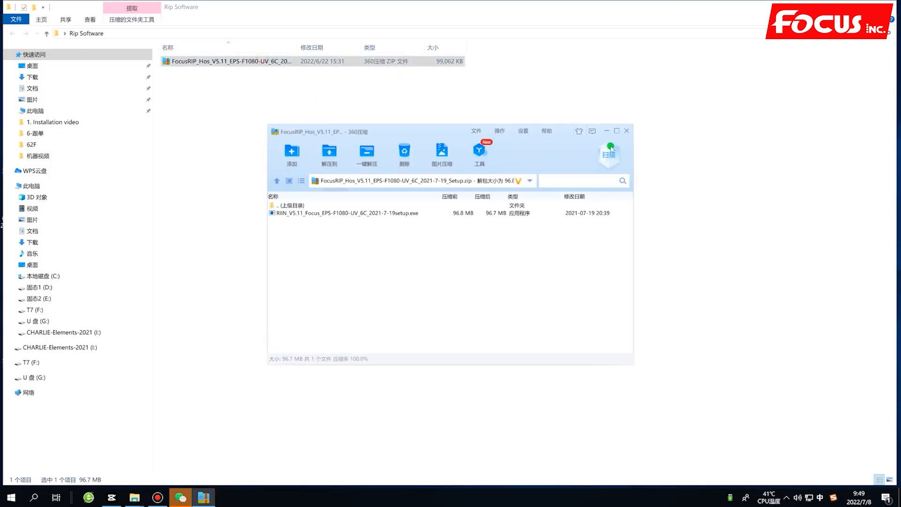
left_click(356, 214)
left_click(627, 131)
left_click(373, 99)
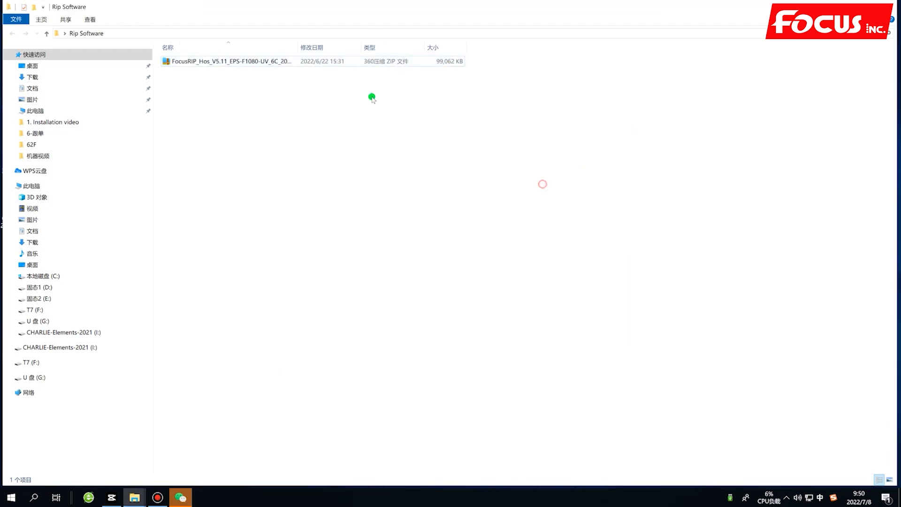
Widen the name column of the Rip Software folder and read the archive's full file name
left_click_drag(301, 48, 397, 49)
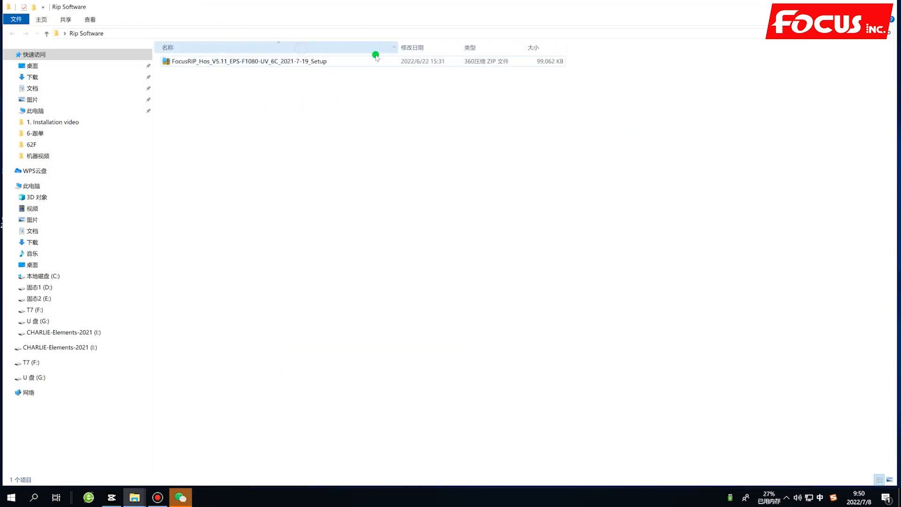
left_click(251, 65)
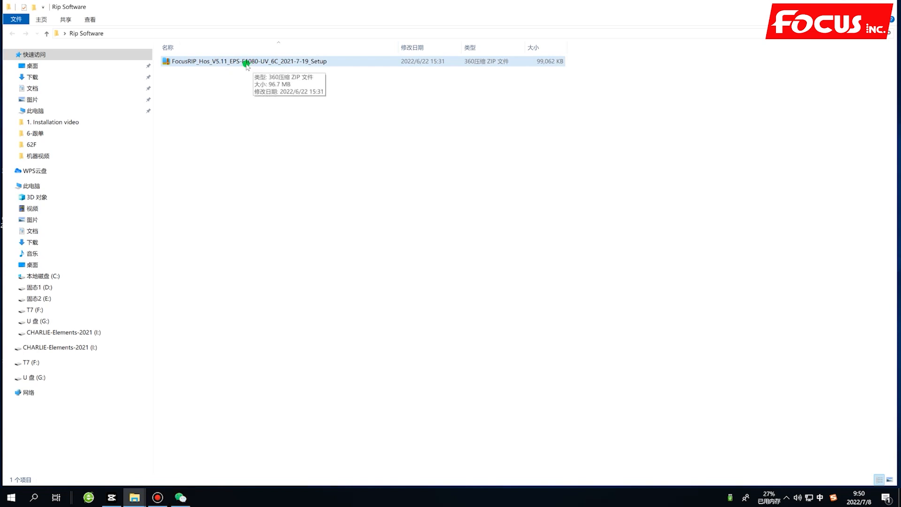
left_click(202, 222)
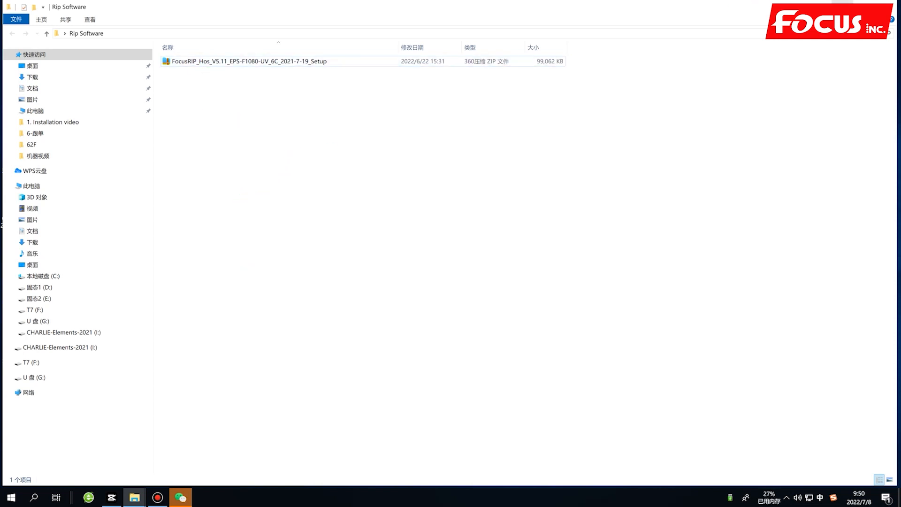
left_click(842, 6)
left_click(378, 441)
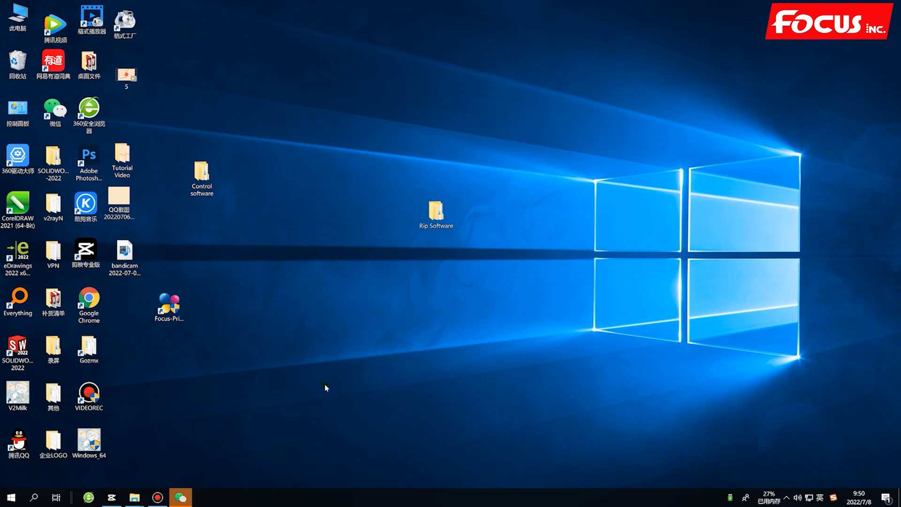
left_click(158, 498)
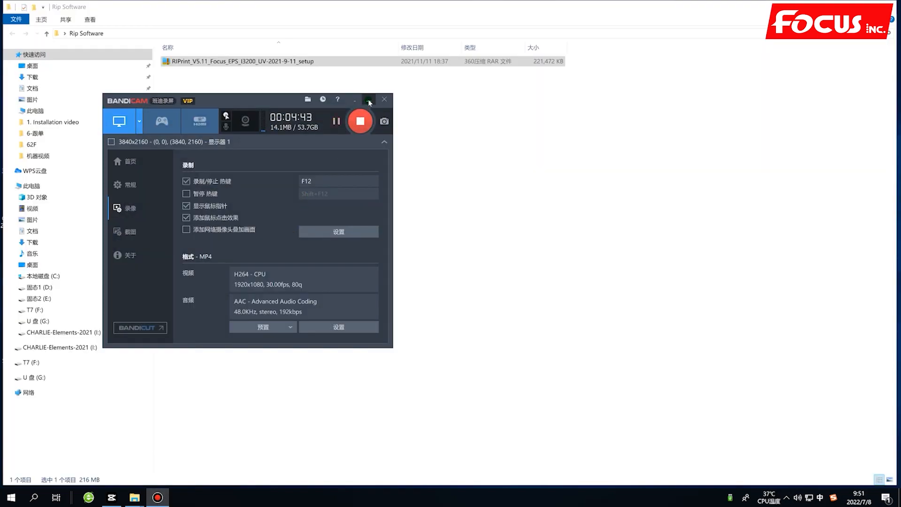
left_click(369, 101)
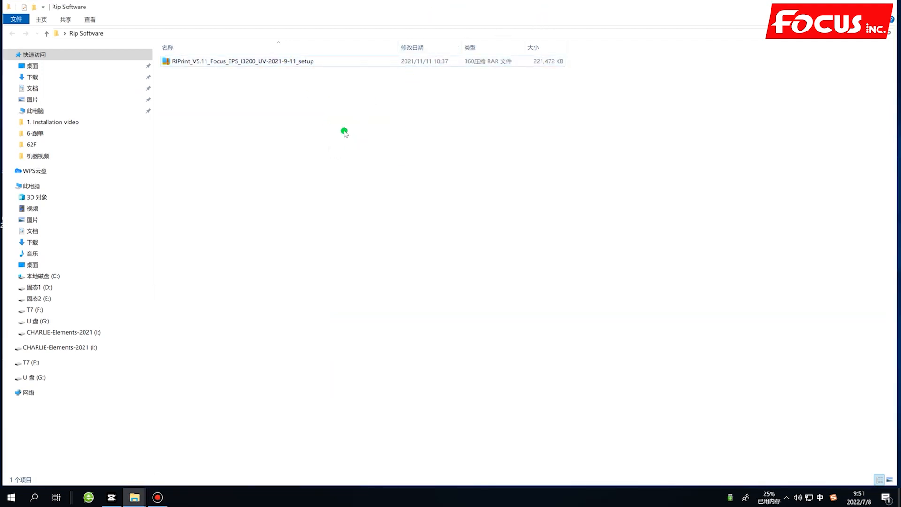
Run the setup program from the RIPrint_V5.11_Focus_EPS_I3200_UV-2021-9-11_setup archive with English as the installation language
left_click(198, 65)
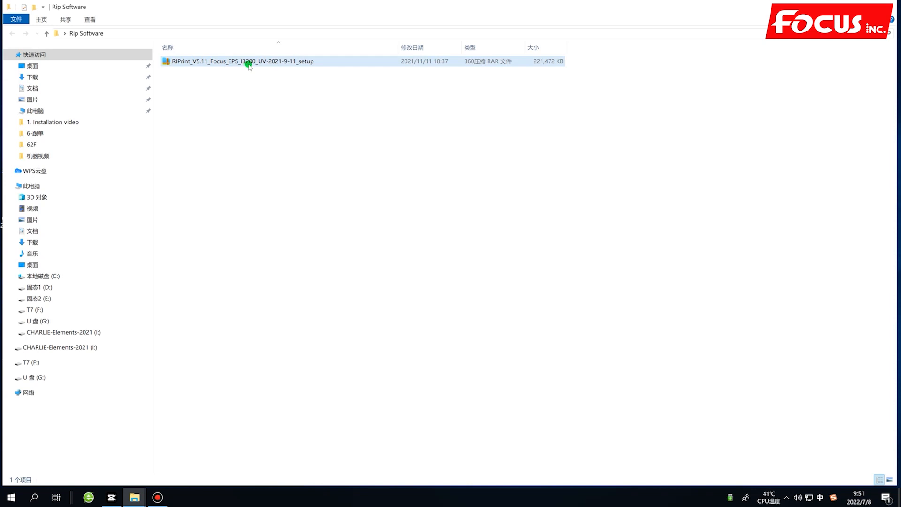
double_click(263, 61)
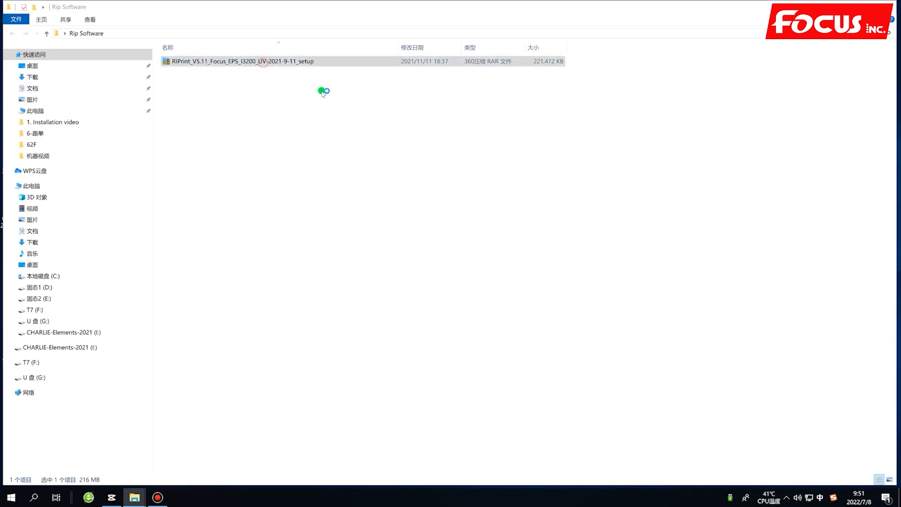
left_click(334, 214)
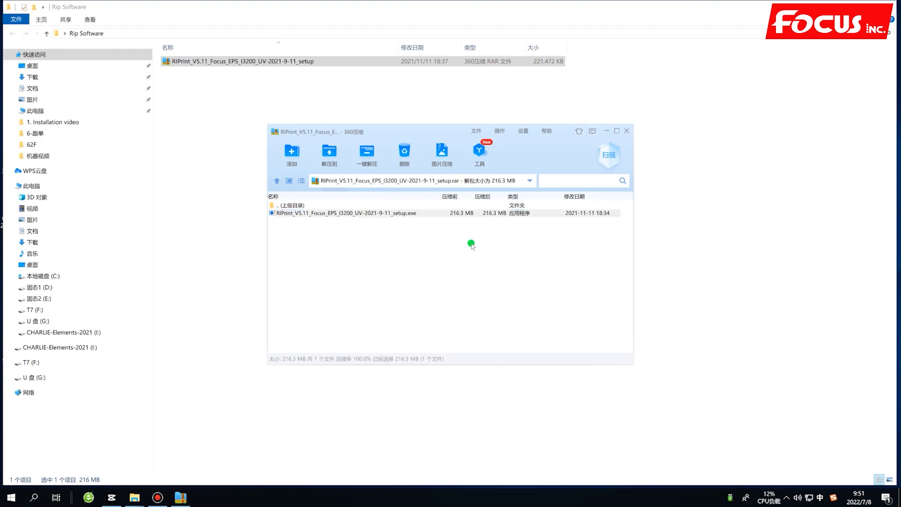
left_click(445, 250)
left_click(446, 258)
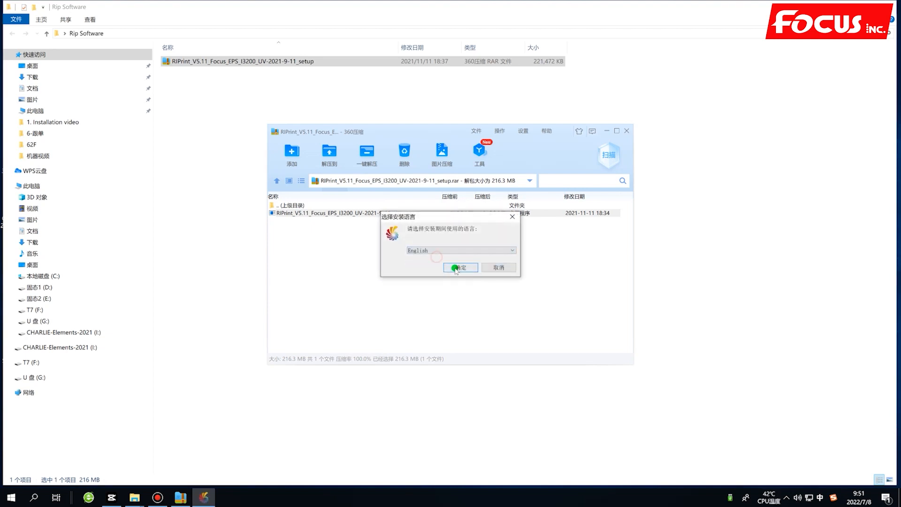
left_click(460, 267)
Accept the license agreement and install RIPrint in the default folder with desktop and Quick Launch icons
left_click(499, 308)
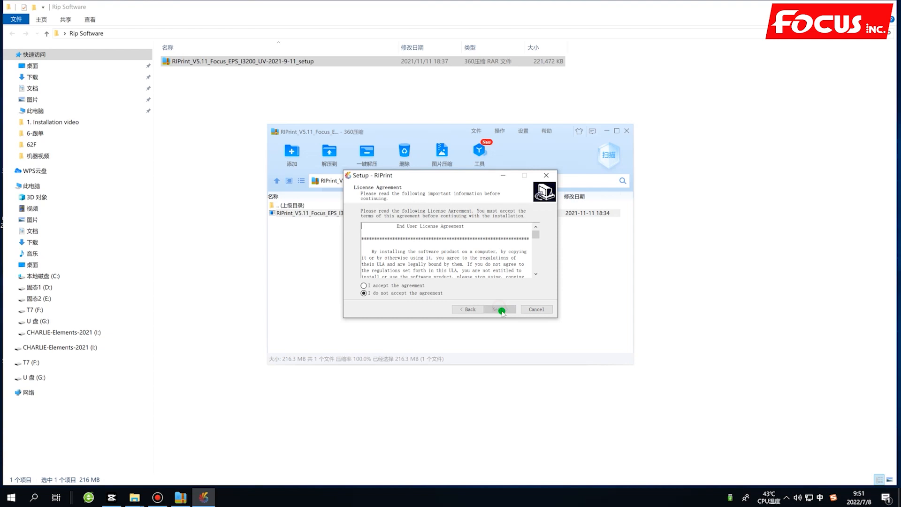
left_click(384, 285)
left_click(499, 309)
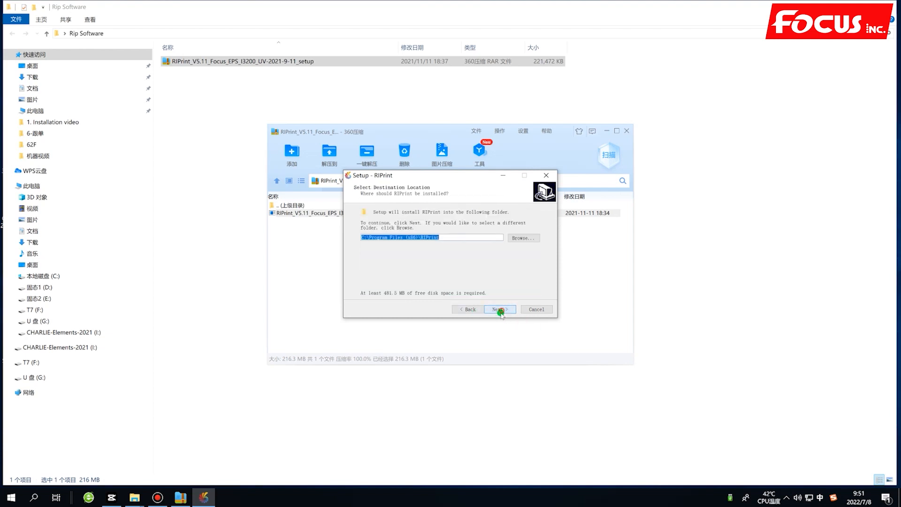
left_click(500, 310)
left_click(499, 309)
left_click(500, 310)
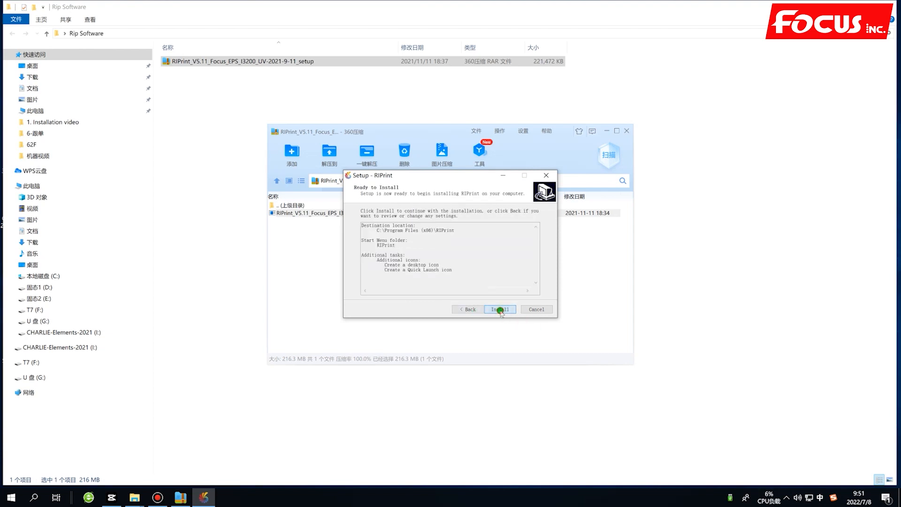
left_click(499, 309)
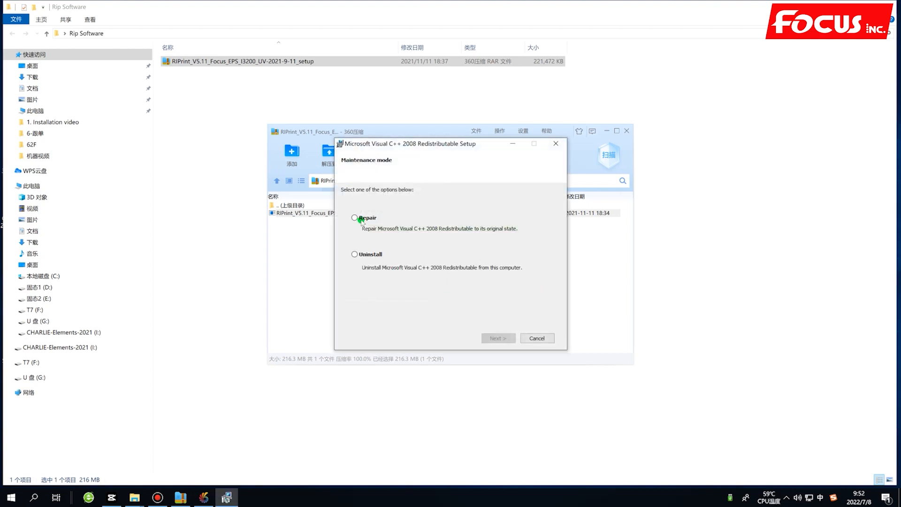
Repair the Microsoft Visual C++ 2008 and 2010 x86 redistributables and finish the RIPrint setup wizard
left_click(496, 337)
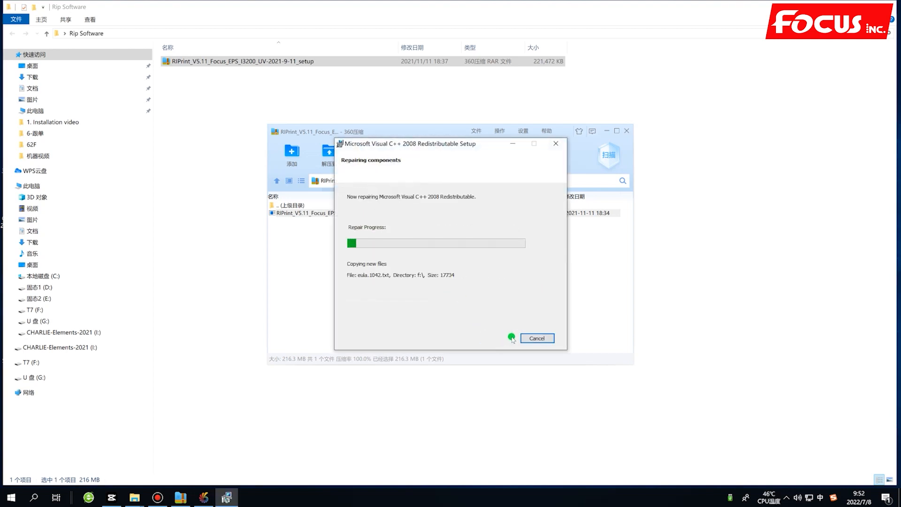
left_click(537, 338)
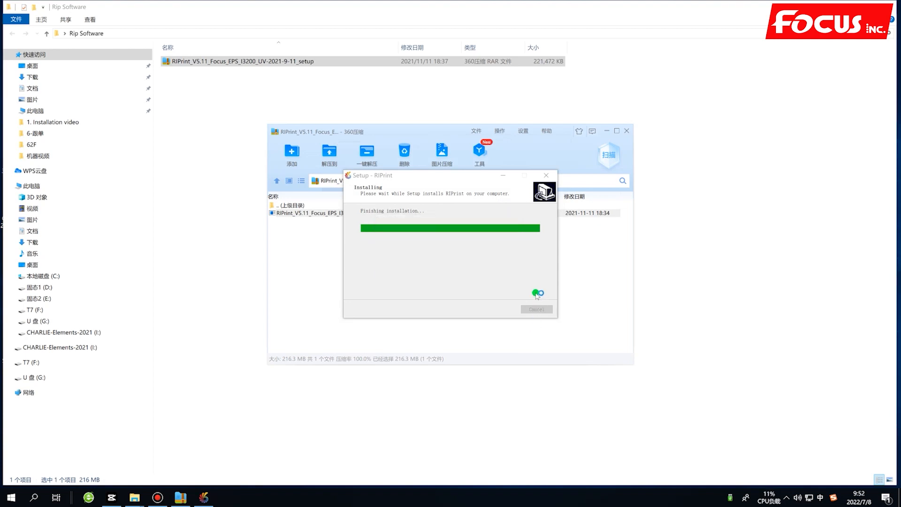
left_click(493, 348)
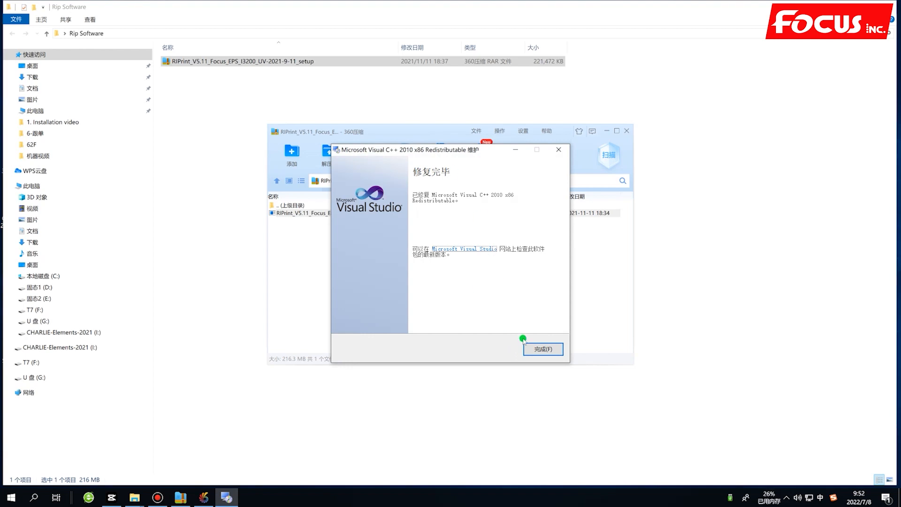
left_click(539, 350)
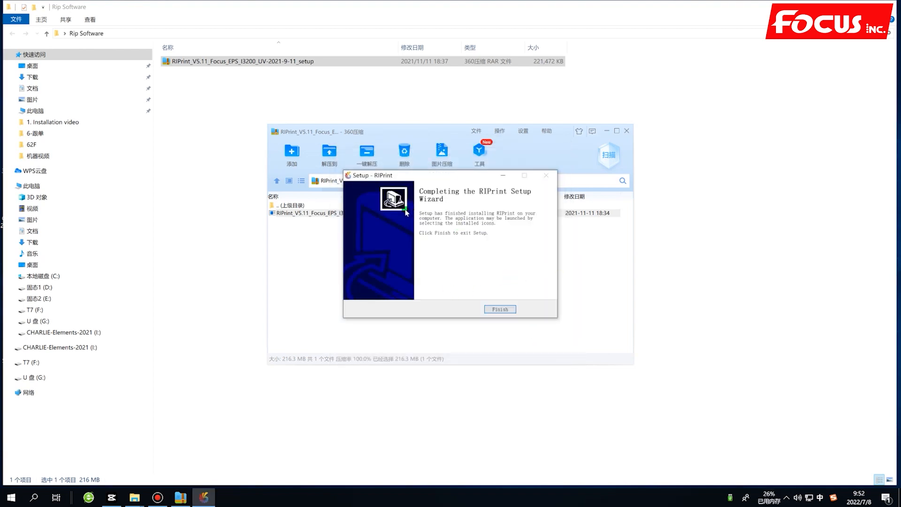
left_click(501, 310)
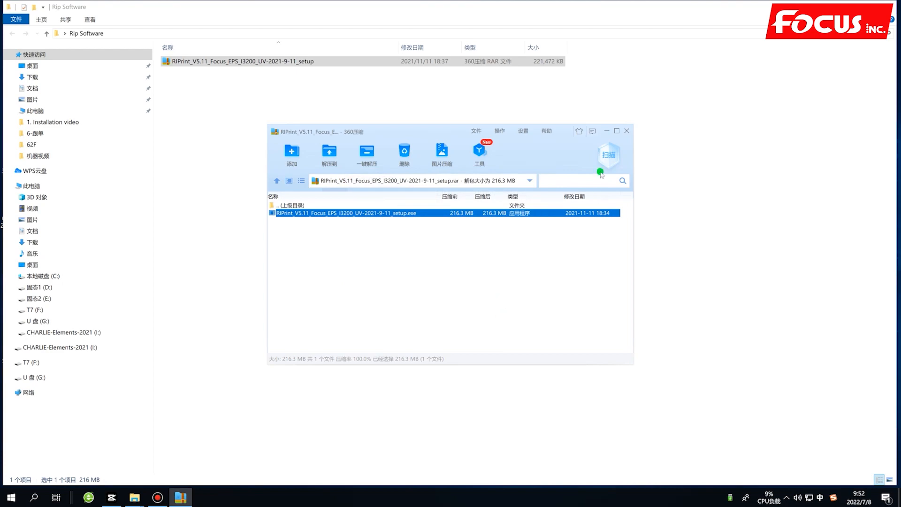
Clear the archive and folder windows off the desktop and move the RIPrint.exe shortcut to the open area beside the Focus-Print shortcut
left_click(627, 131)
left_click(541, 210)
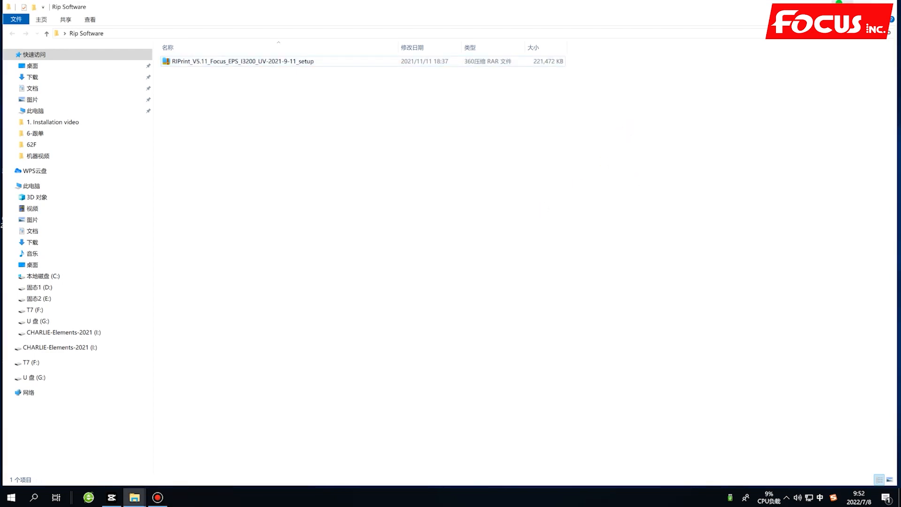
left_click(842, 7)
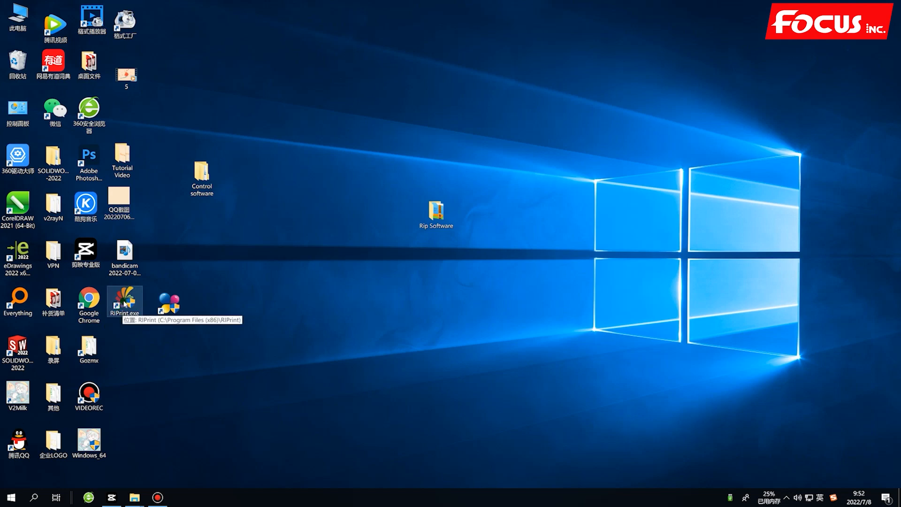
left_click_drag(121, 310, 300, 314)
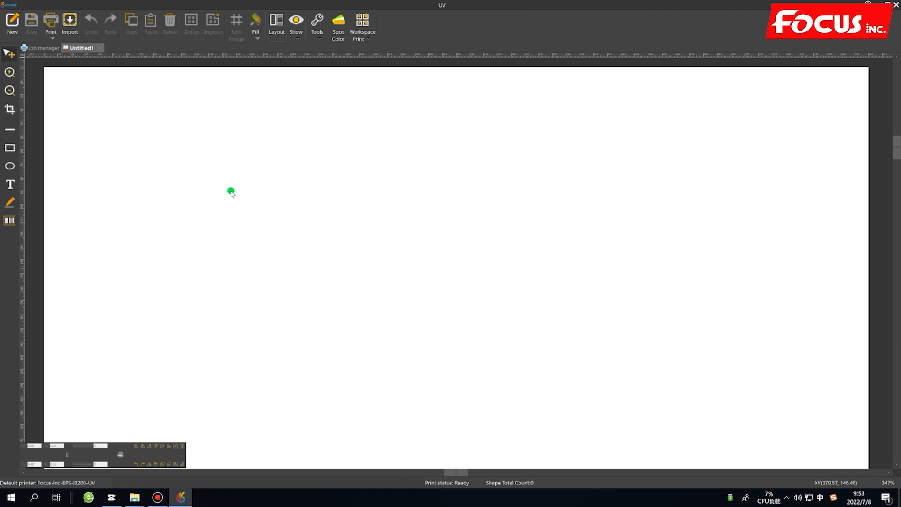
Check in RIPrint's printer settings that EPS-I3200-UV is the default printer and close the dialog
left_click(8, 5)
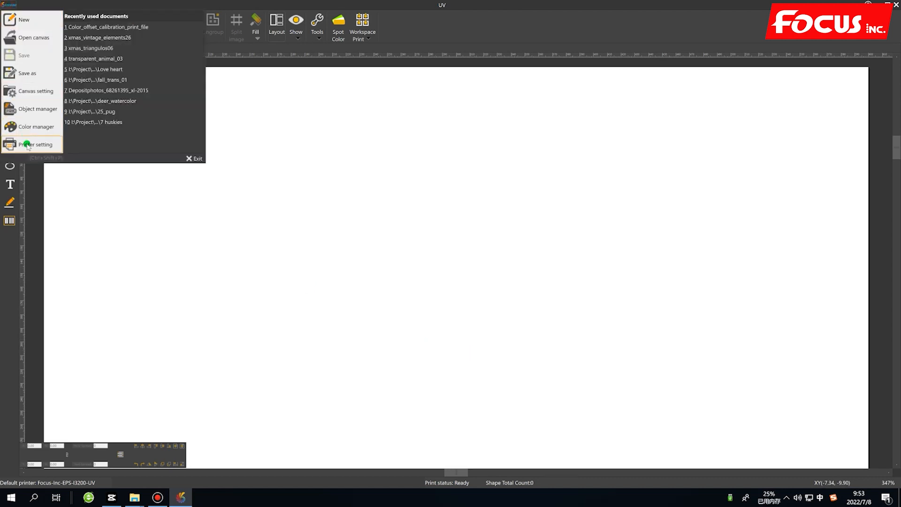
left_click(45, 145)
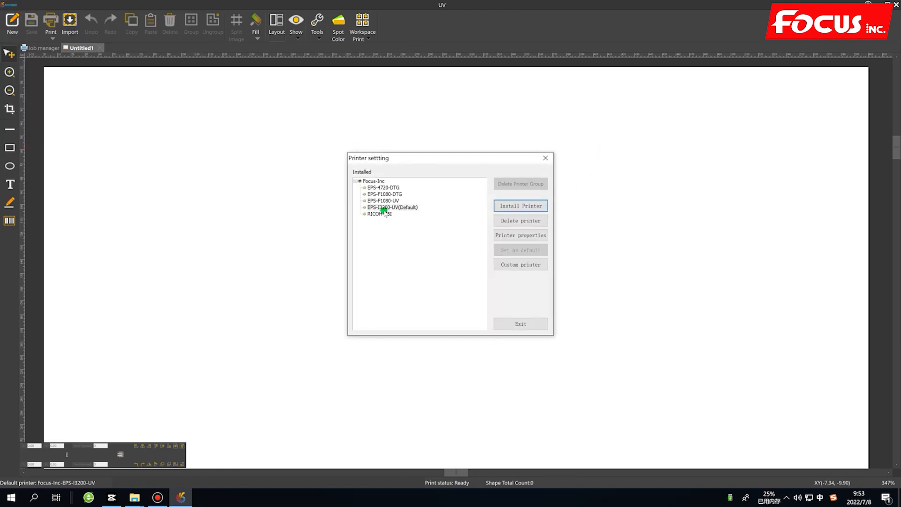
left_click(388, 210)
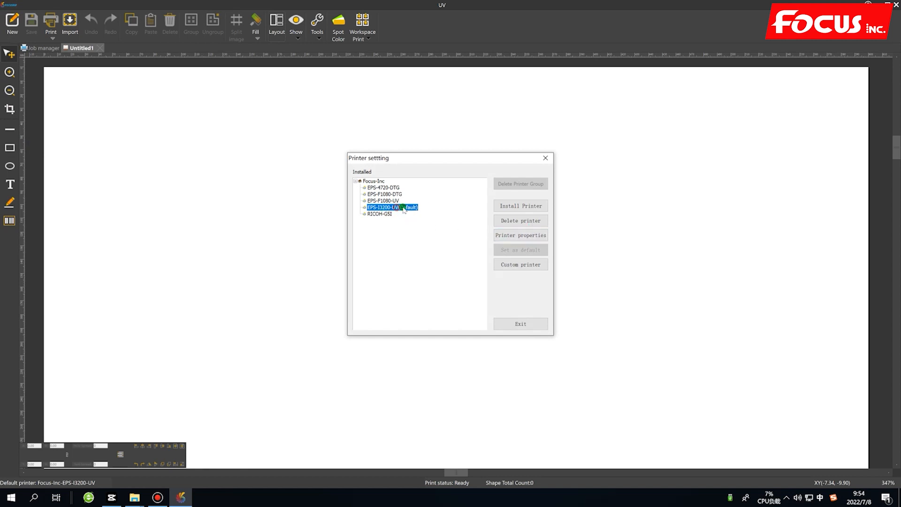
left_click(546, 157)
left_click(70, 21)
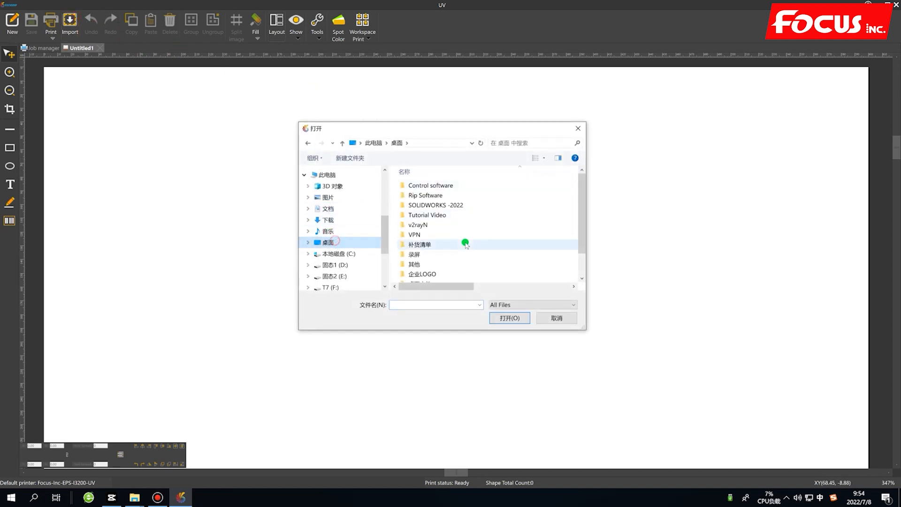
scroll(468, 242, "down", 1)
left_click(463, 276)
left_click(504, 319)
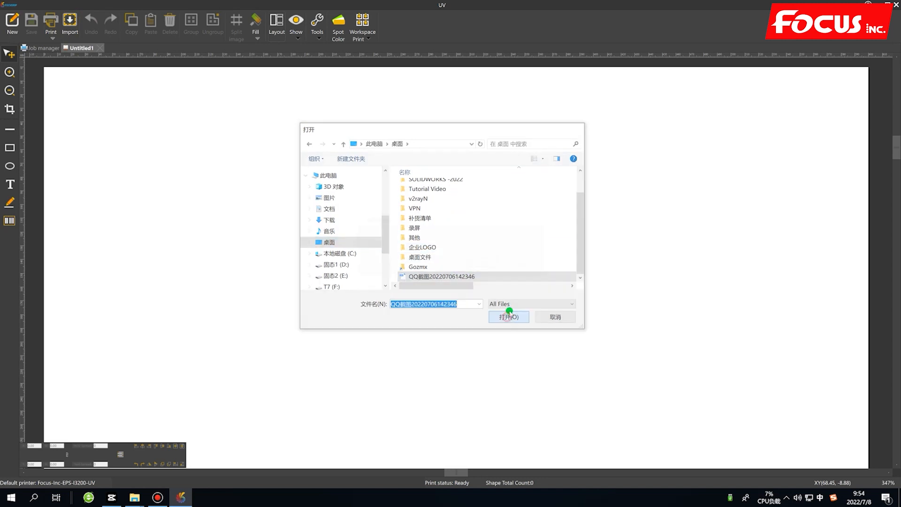
left_click(477, 271)
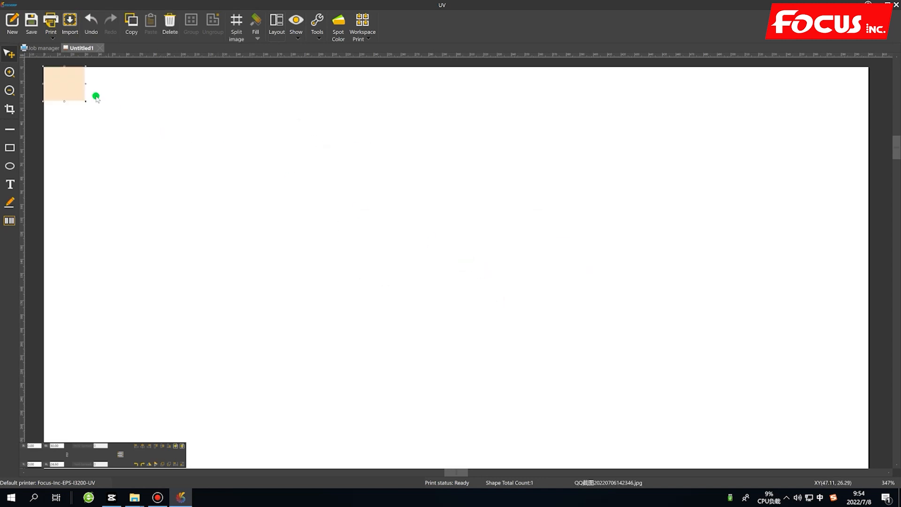
left_click_drag(66, 88, 162, 198)
Open the print settings for the image, review the available print solutions and close the dialog without printing
left_click(51, 21)
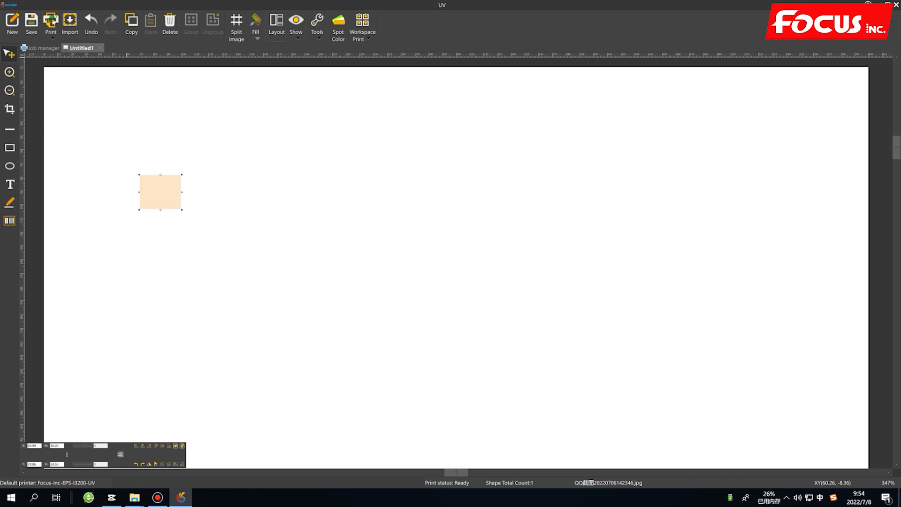
left_click(384, 155)
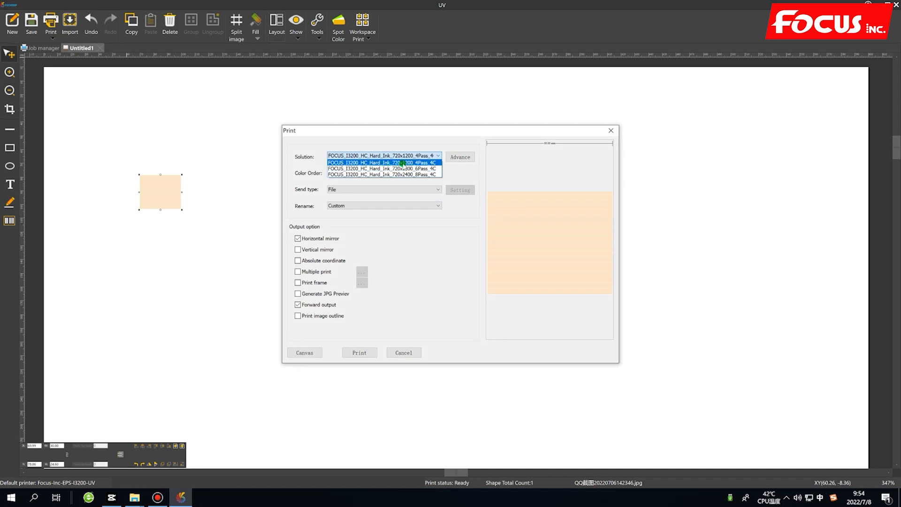
left_click(439, 253)
left_click(612, 128)
left_click(438, 156)
left_click(611, 130)
left_click(611, 130)
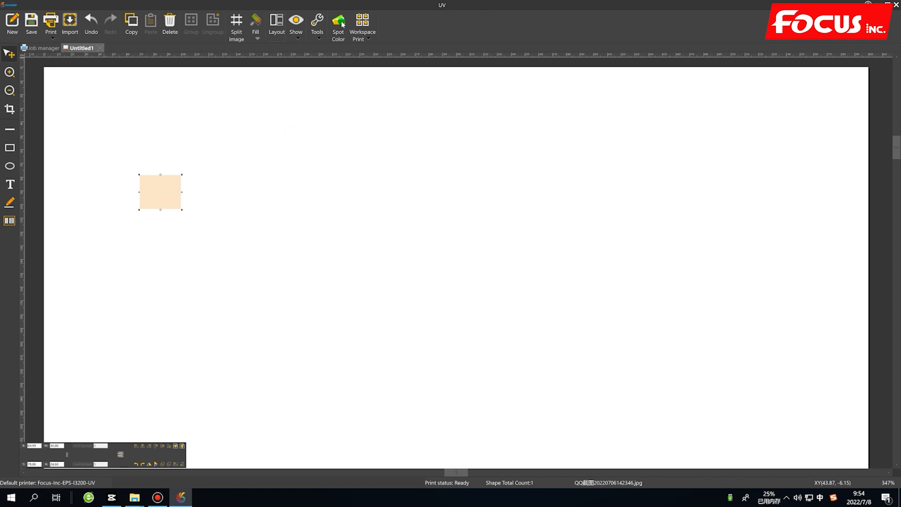
Check the EPS-I3200-UV default entry in the list of installed printers and close the printer settings
left_click(8, 5)
left_click(34, 144)
left_click(396, 209)
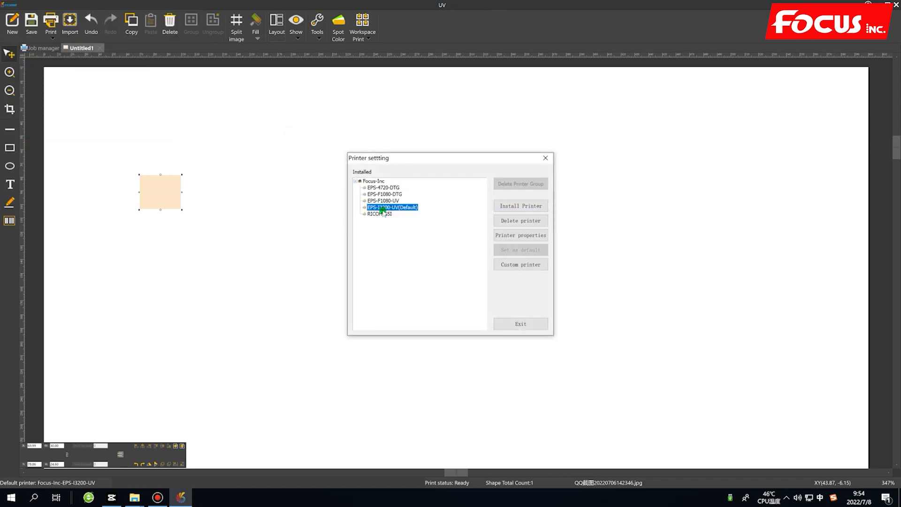
left_click(547, 159)
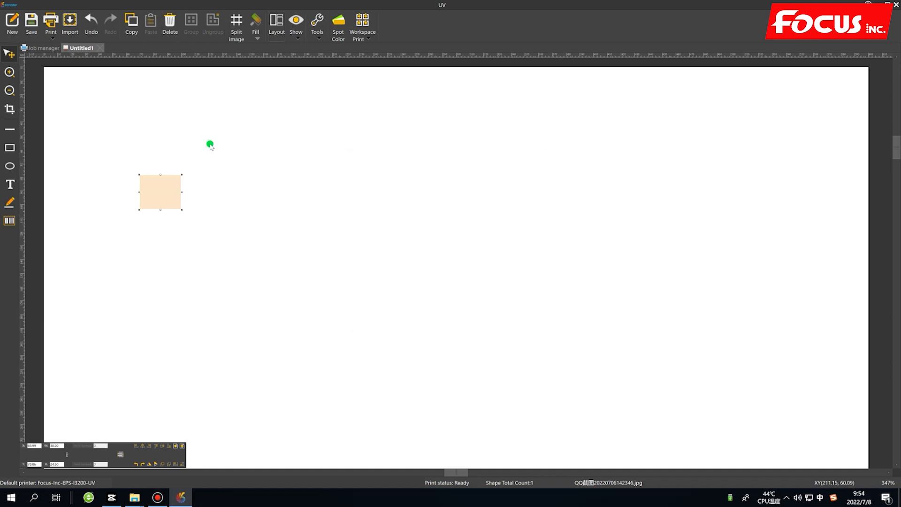
Reopen the printer settings, compare the EPS-F1080-UV, RICOH-G5I and EPS-I3200-UV entries, and close the dialog without changing the default
left_click(7, 16)
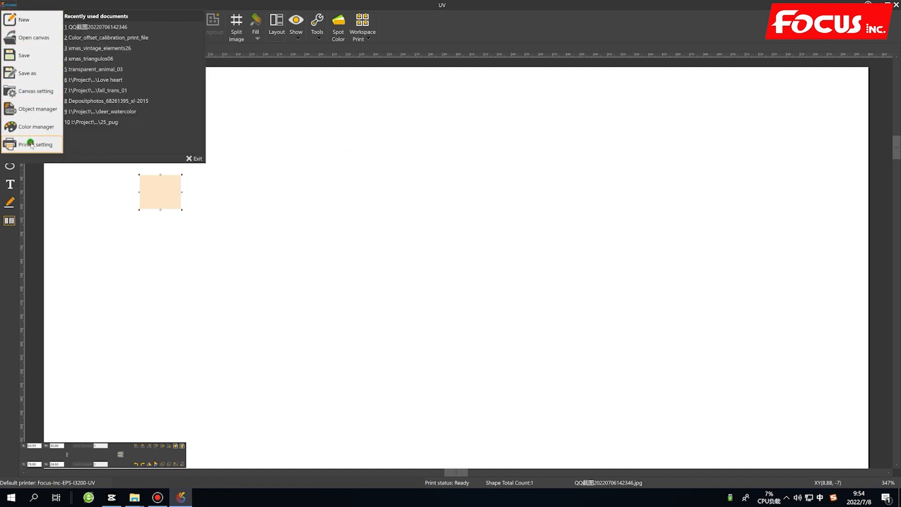
left_click(104, 144)
left_click(403, 207)
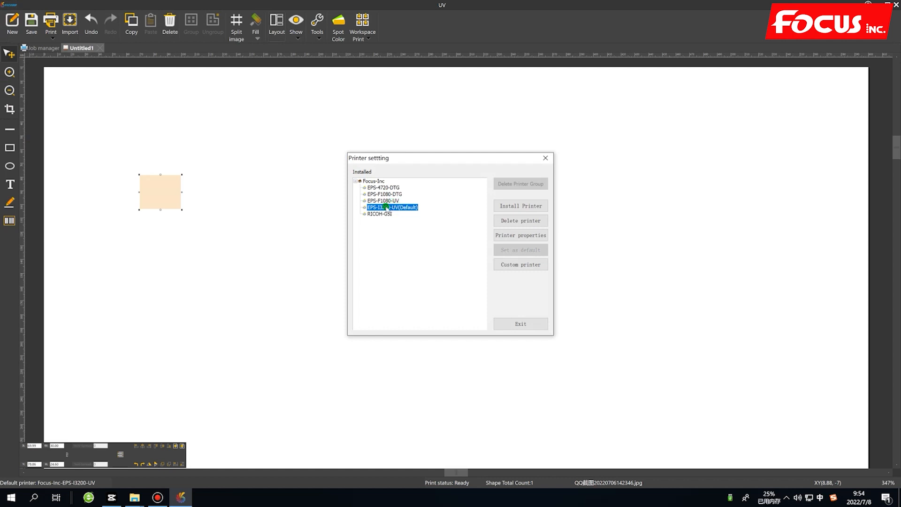
left_click(399, 202)
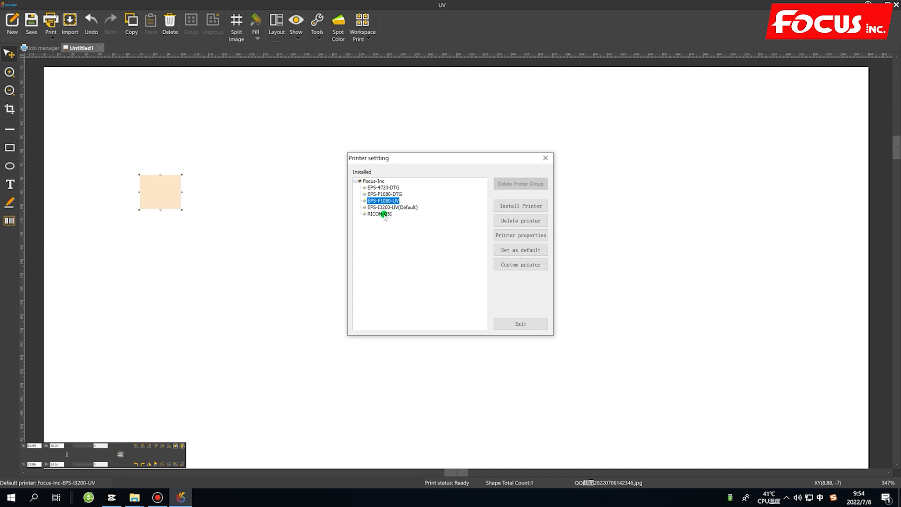
left_click(383, 215)
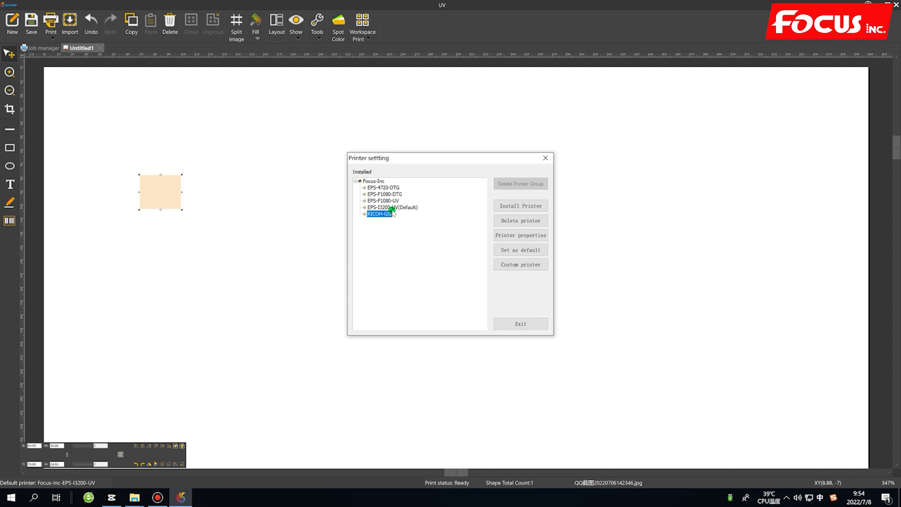
left_click(390, 207)
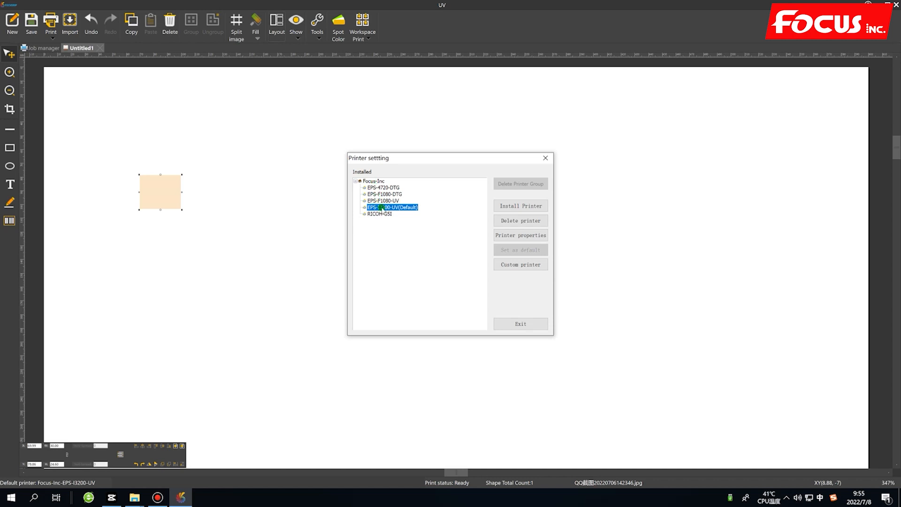
left_click(546, 157)
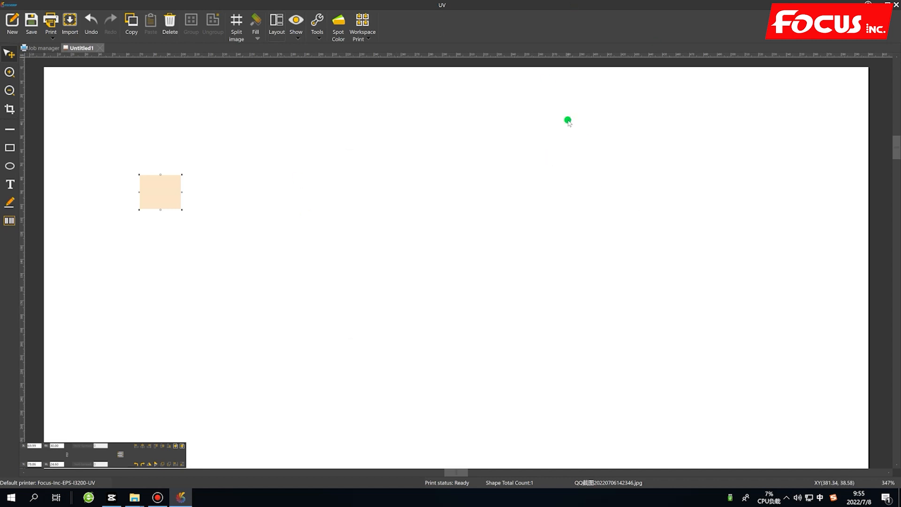
Exit RIPrint completely and return to the Windows desktop
left_click(895, 7)
left_click(484, 266)
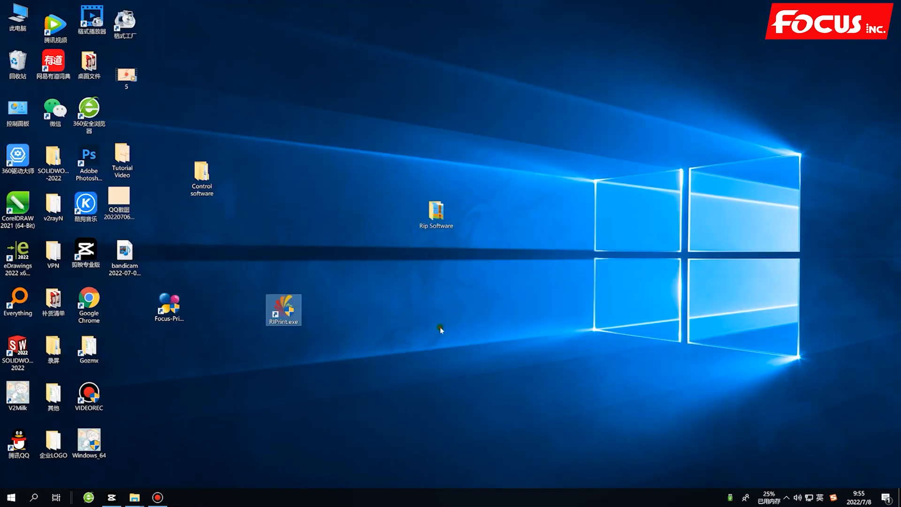